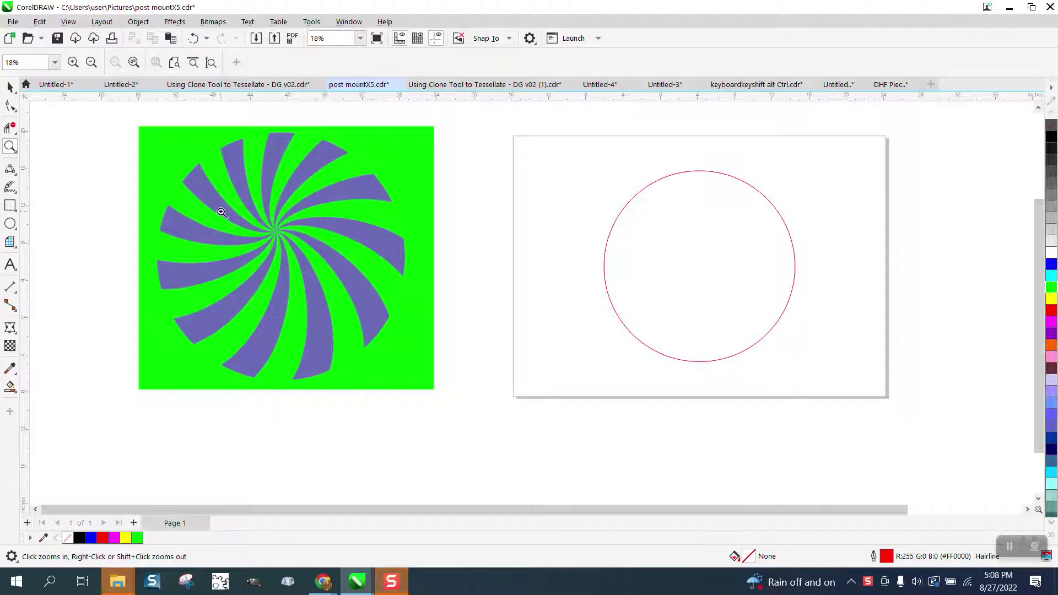
Draw a left-bowing 3-Point Curve about 10.15 inches tall from the circle's centre to its upper edge
{"action": "left_click", "coordinate": [15, 176]}
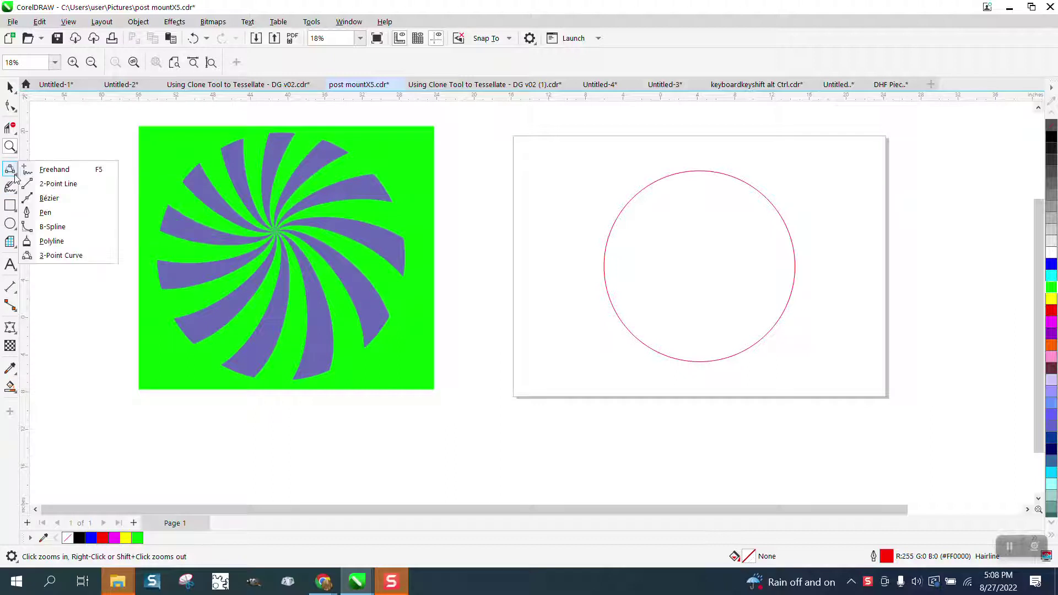
{"action": "left_click", "coordinate": [58, 256]}
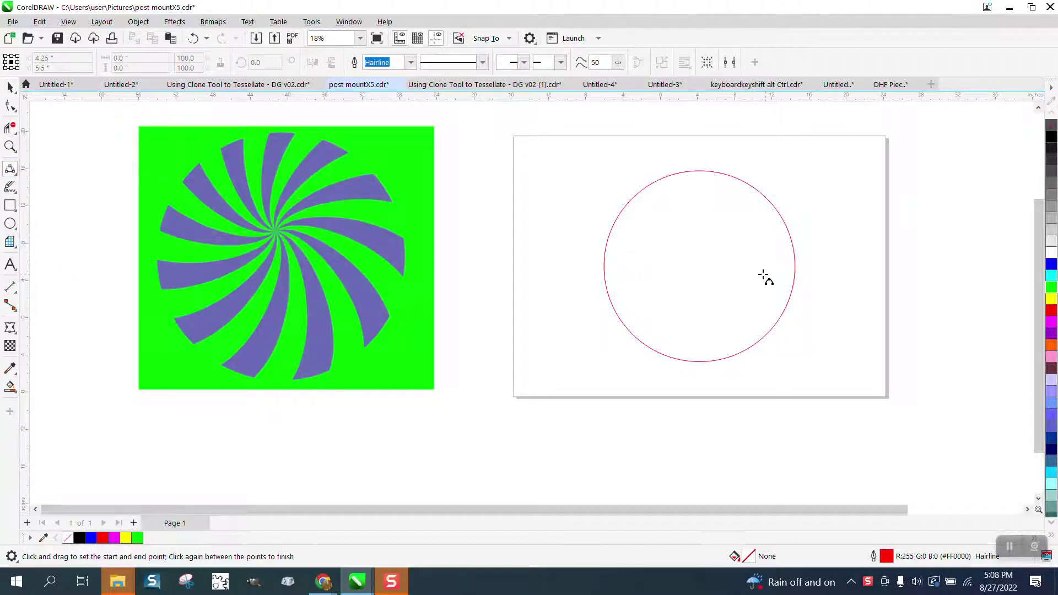
{"action": "left_click_drag", "start_coordinate": [699, 266], "coordinate": [687, 171]}
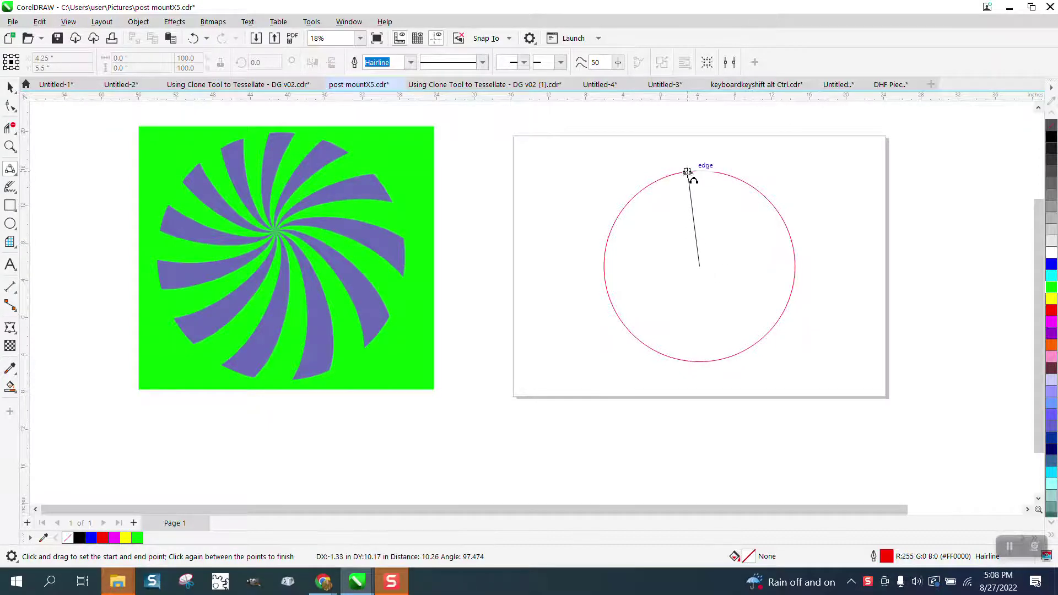
{"action": "left_click", "coordinate": [680, 200]}
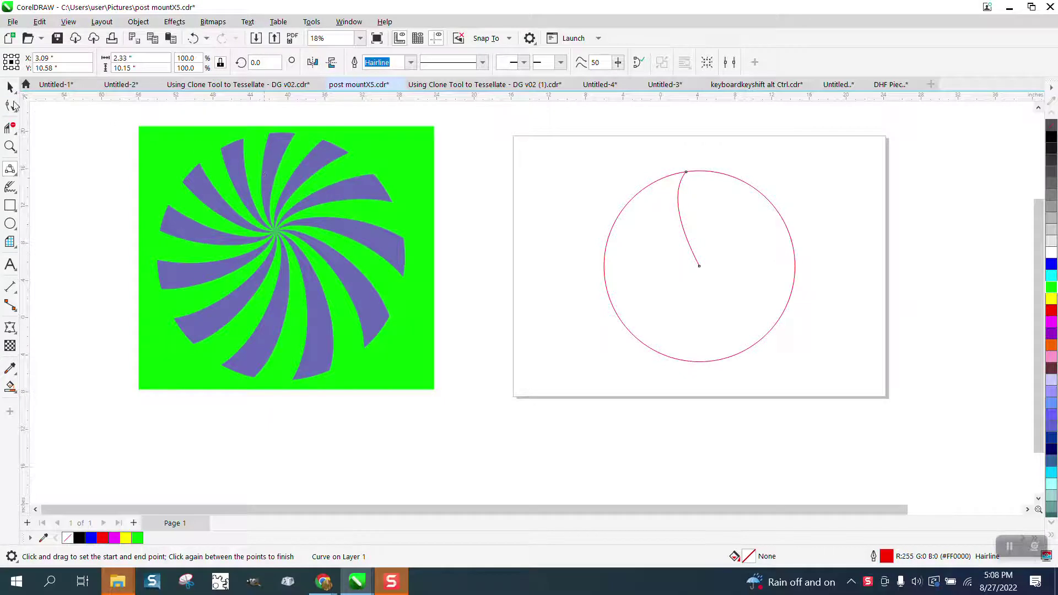
Extend the curve's upper end node slightly beyond the circle, making the curve about 11.16 inches tall
{"action": "left_click", "coordinate": [13, 106]}
{"action": "left_click_drag", "start_coordinate": [686, 175], "coordinate": [680, 236]}
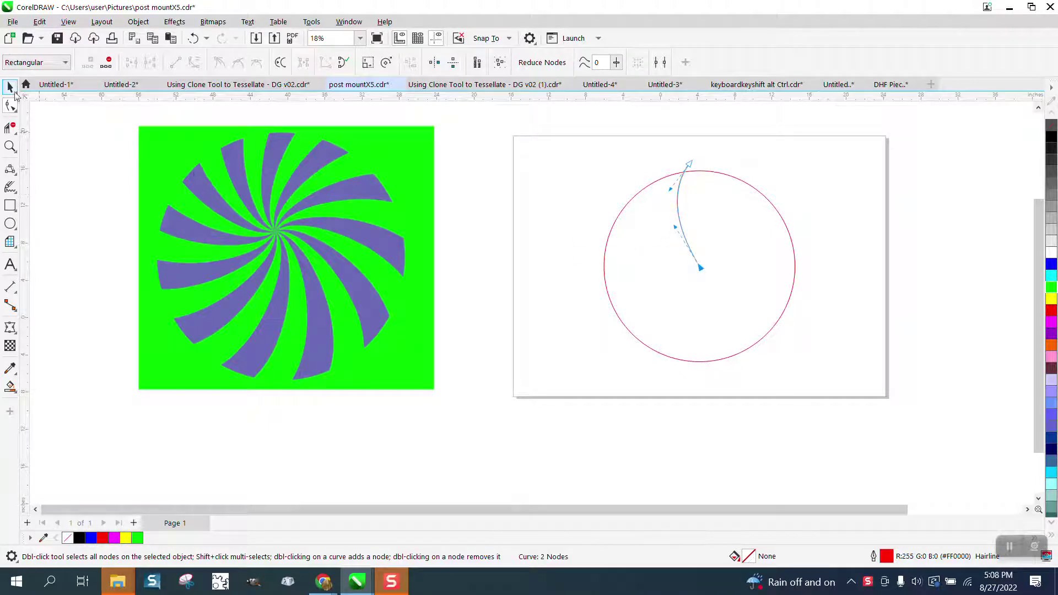
{"action": "left_click", "coordinate": [11, 88]}
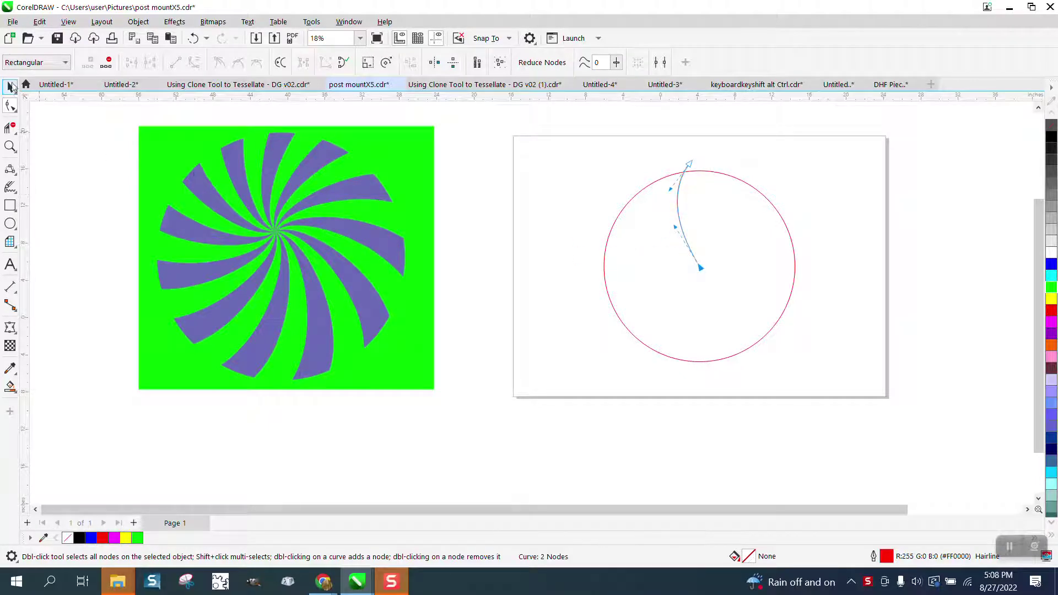
Move the curve's rotation centre onto its lower end node at the middle of the circle
{"action": "left_click", "coordinate": [689, 213]}
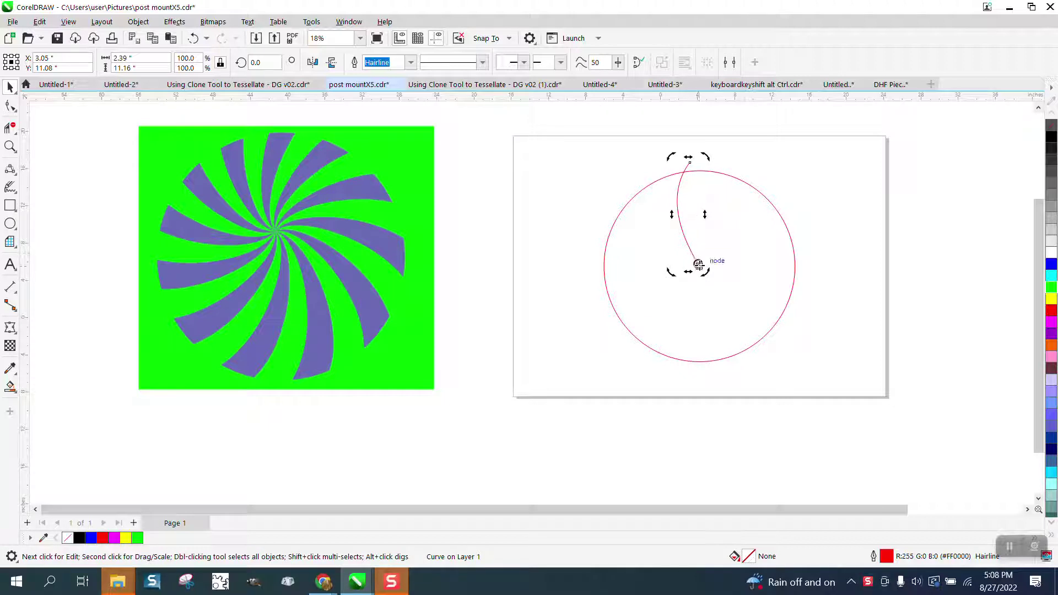
{"action": "left_click", "coordinate": [718, 150]}
{"action": "left_click", "coordinate": [688, 166]}
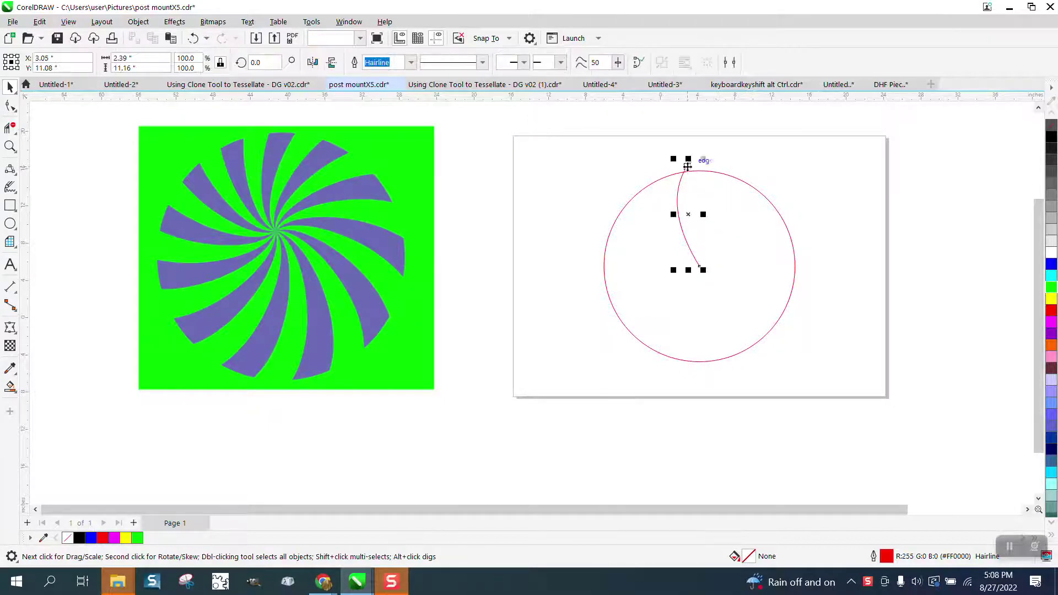
{"action": "left_click", "coordinate": [689, 215]}
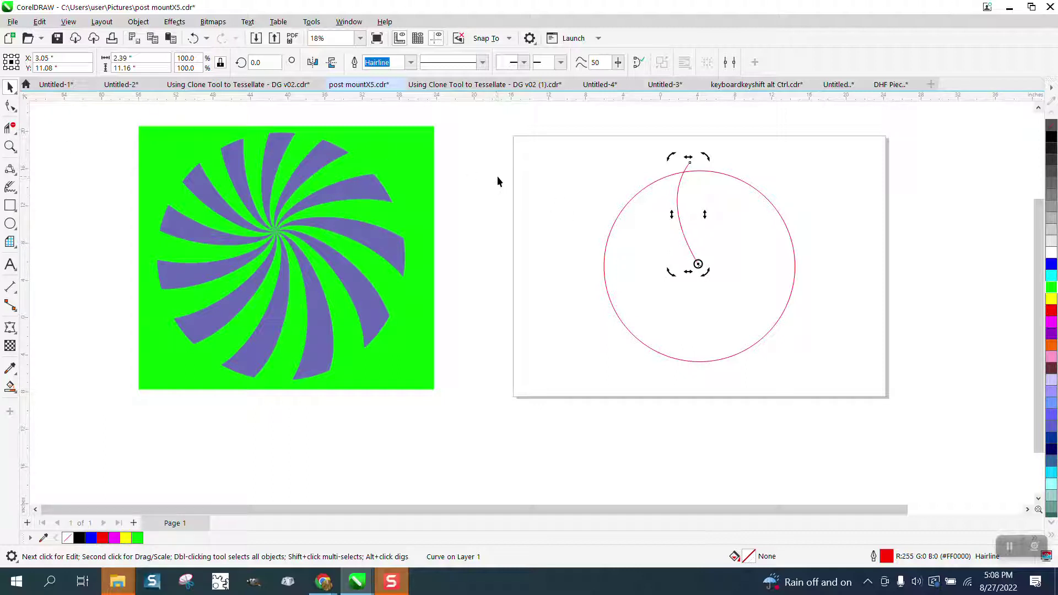
{"action": "key", "text": "z"}
{"action": "left_click_drag", "start_coordinate": [683, 256], "coordinate": [721, 283]}
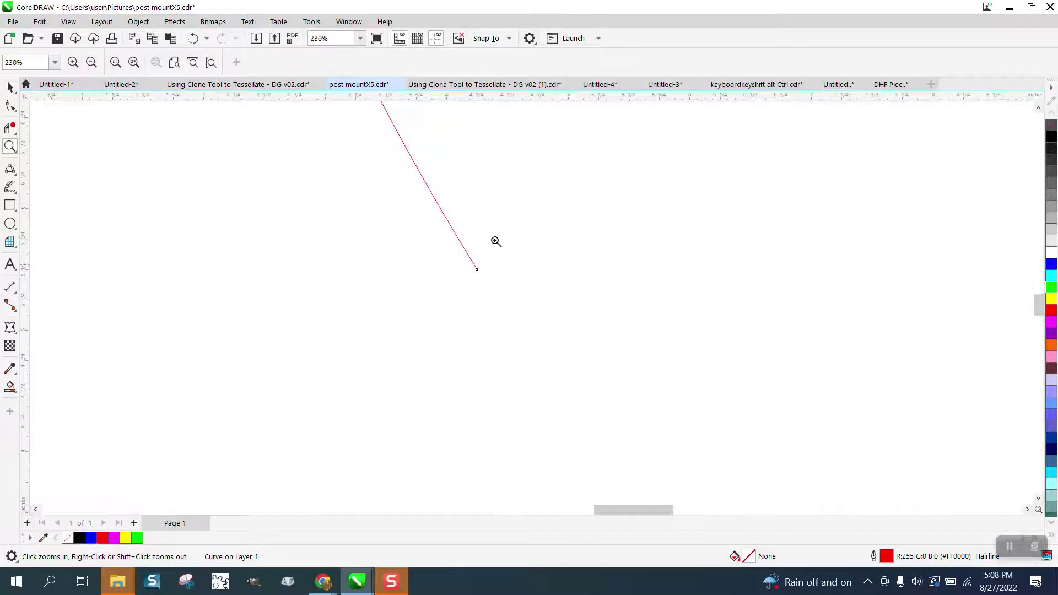
{"action": "left_click", "coordinate": [10, 87]}
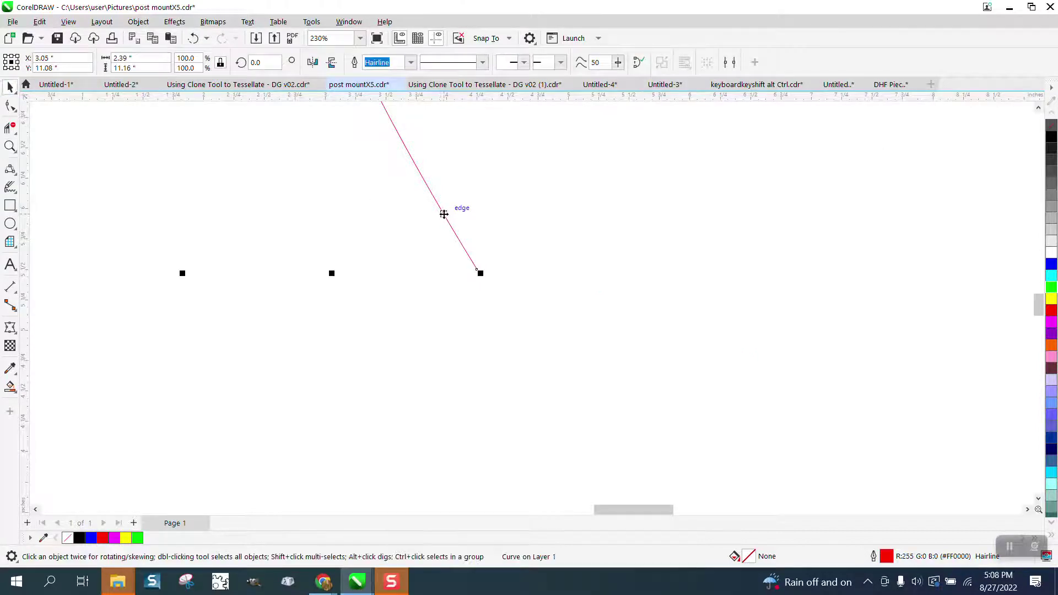
{"action": "left_click", "coordinate": [443, 213]}
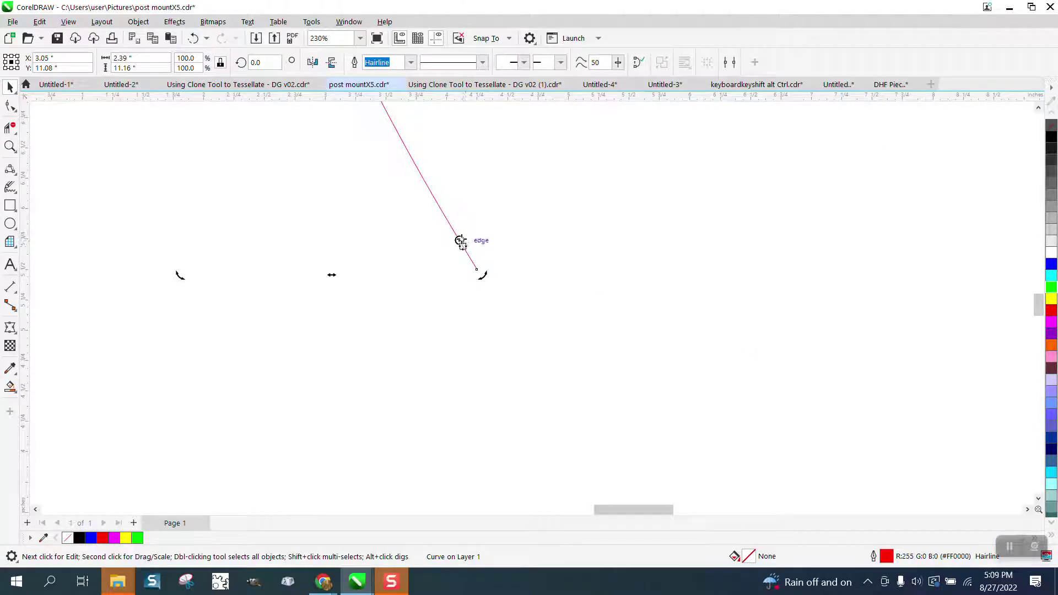
{"action": "left_click_drag", "start_coordinate": [460, 241], "coordinate": [469, 247]}
{"action": "left_click", "coordinate": [465, 248]}
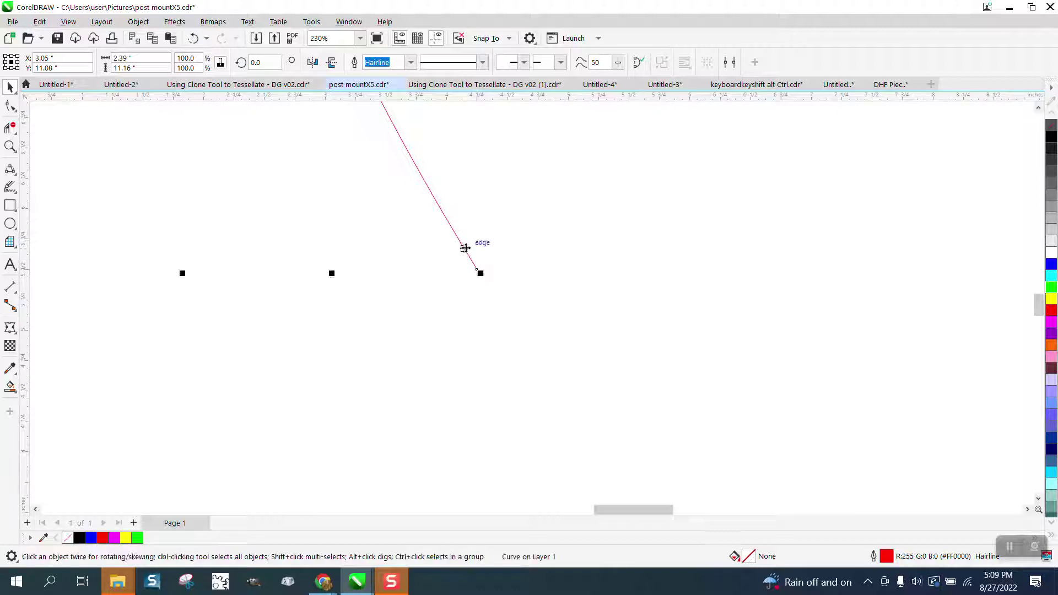
{"action": "left_click", "coordinate": [465, 248]}
{"action": "scroll", "coordinate": [496, 270], "scroll_direction": "down", "scroll_amount": 4}
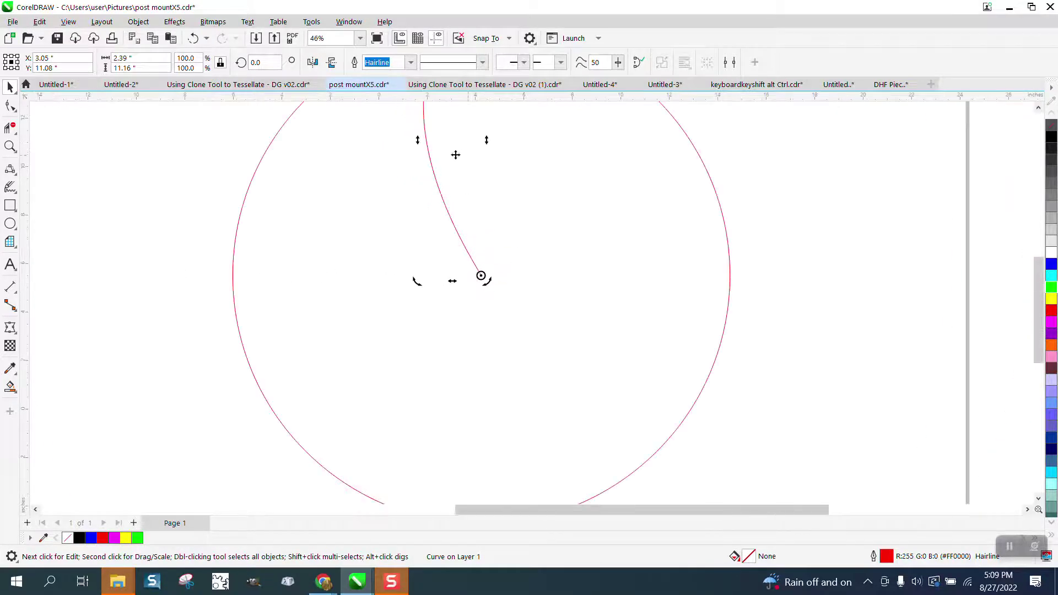
Rotate the curve about that centre by 15 degrees with 23 copies using the Transform docker
{"action": "left_click", "coordinate": [349, 21]}
{"action": "mouse_move", "coordinate": [361, 192]}
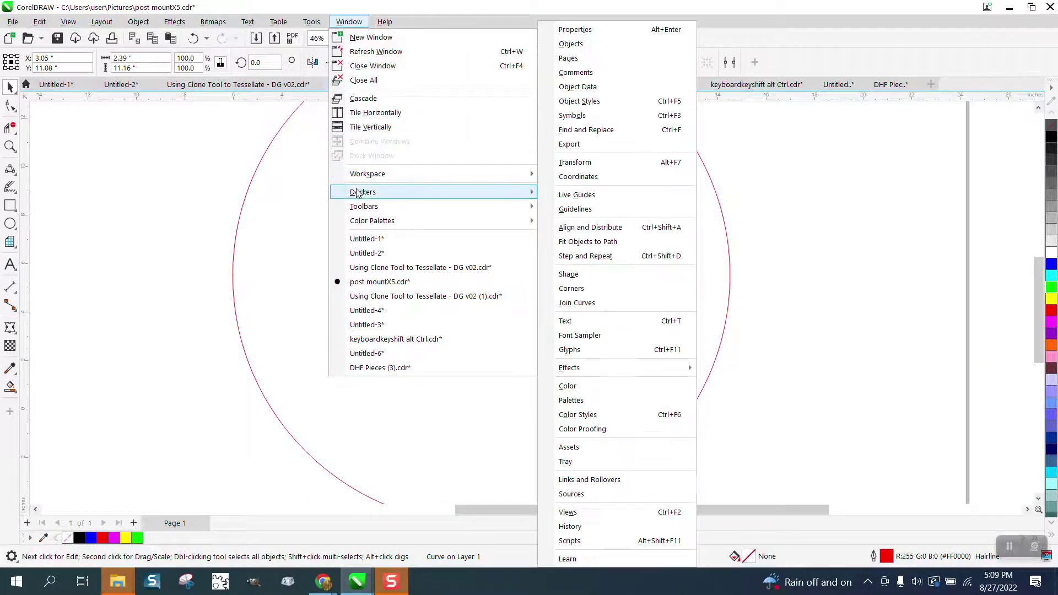
{"action": "left_click", "coordinate": [575, 162]}
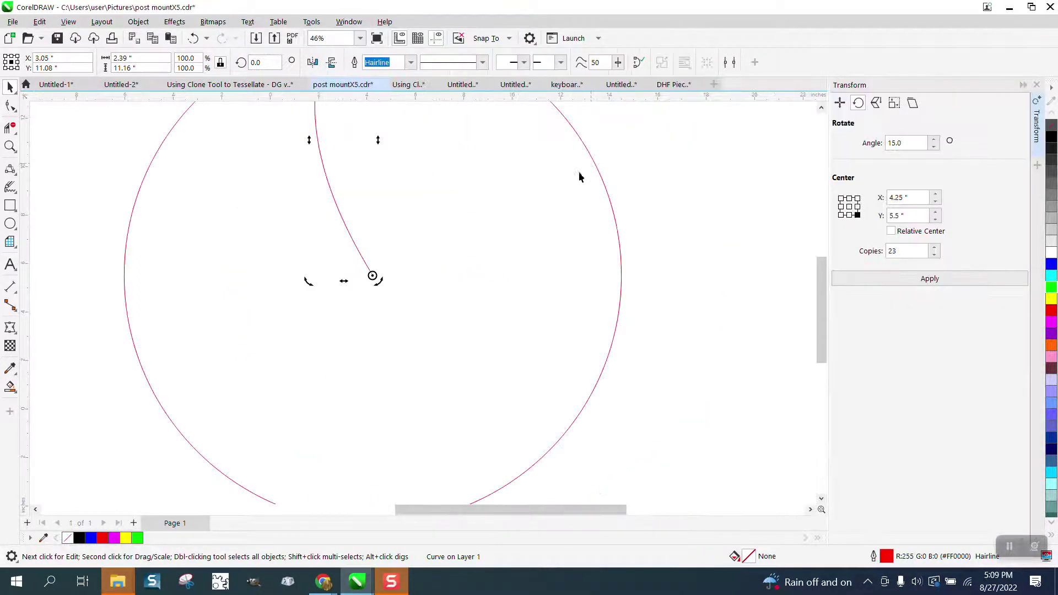
{"action": "left_click", "coordinate": [916, 145]}
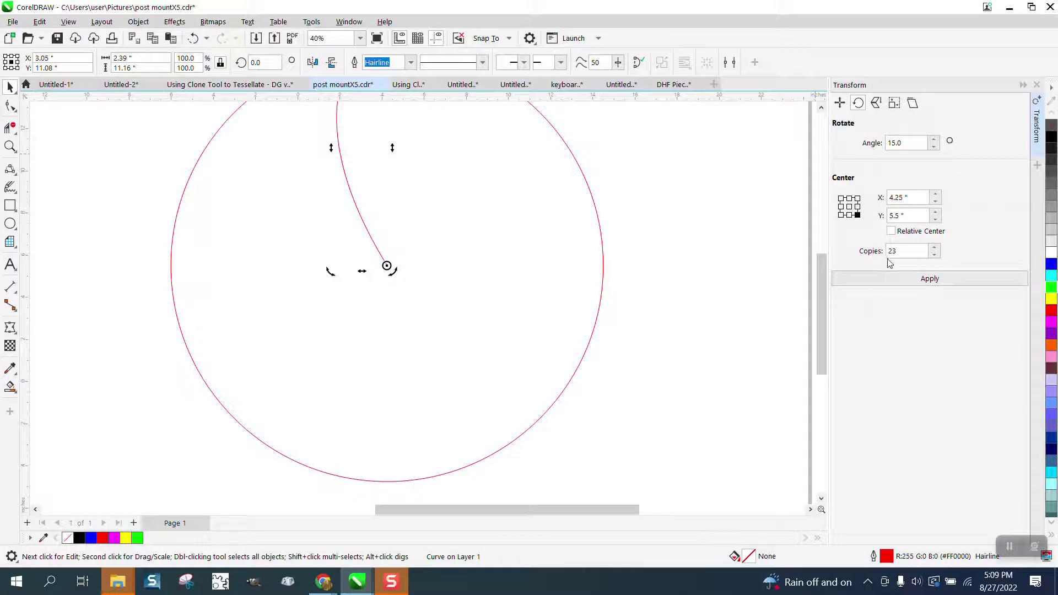
{"action": "left_click", "coordinate": [925, 279]}
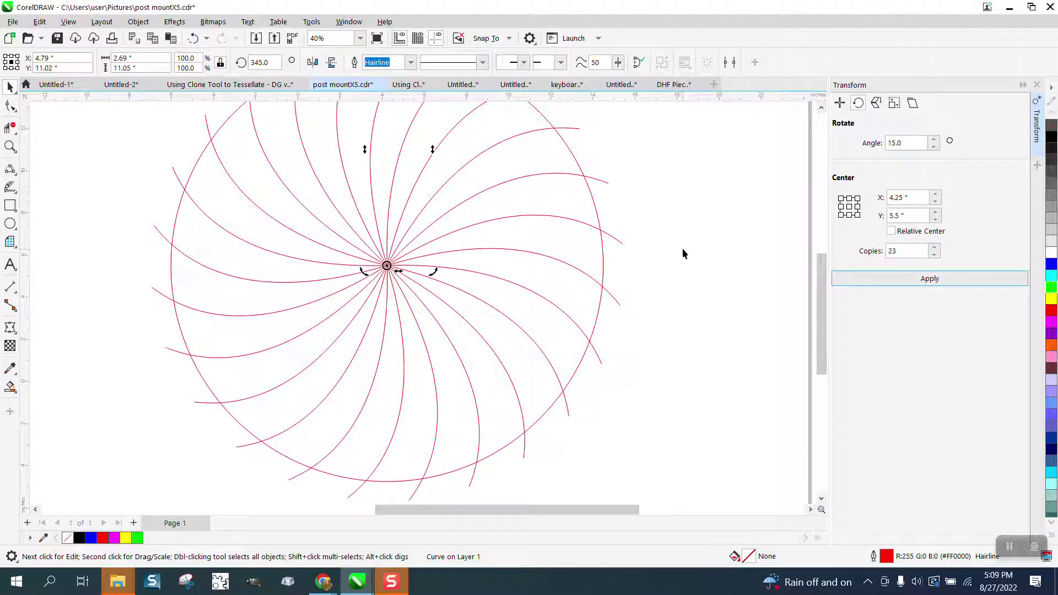
Scale the circle and all curves down together to about 17.46 inches wide and move them to the page's left half
{"action": "left_click", "coordinate": [683, 204]}
{"action": "scroll", "coordinate": [679, 201], "scroll_direction": "down", "scroll_amount": 1}
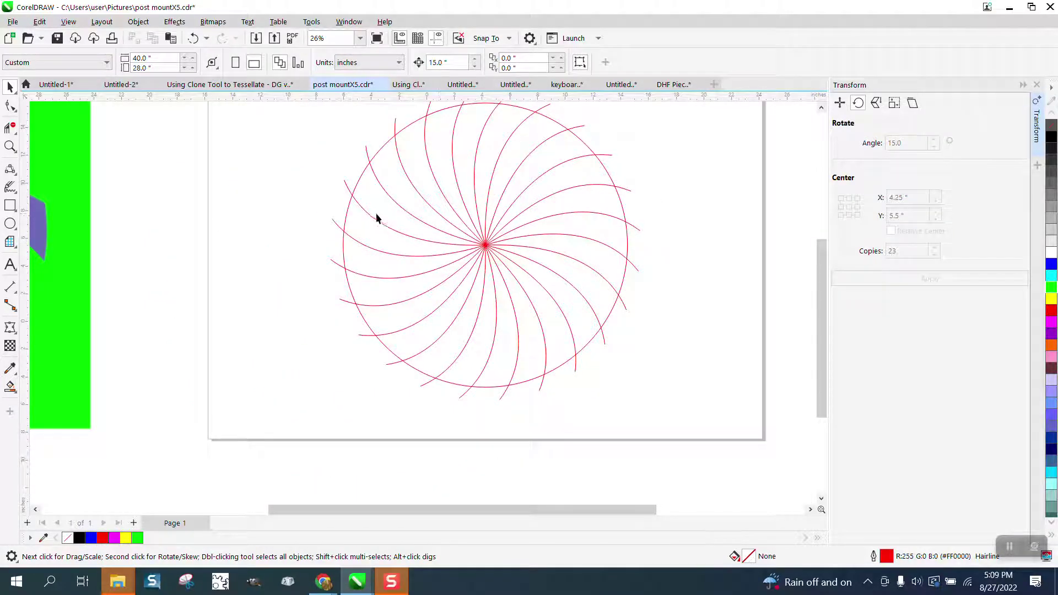
{"action": "scroll", "coordinate": [501, 284], "scroll_direction": "down", "scroll_amount": 1}
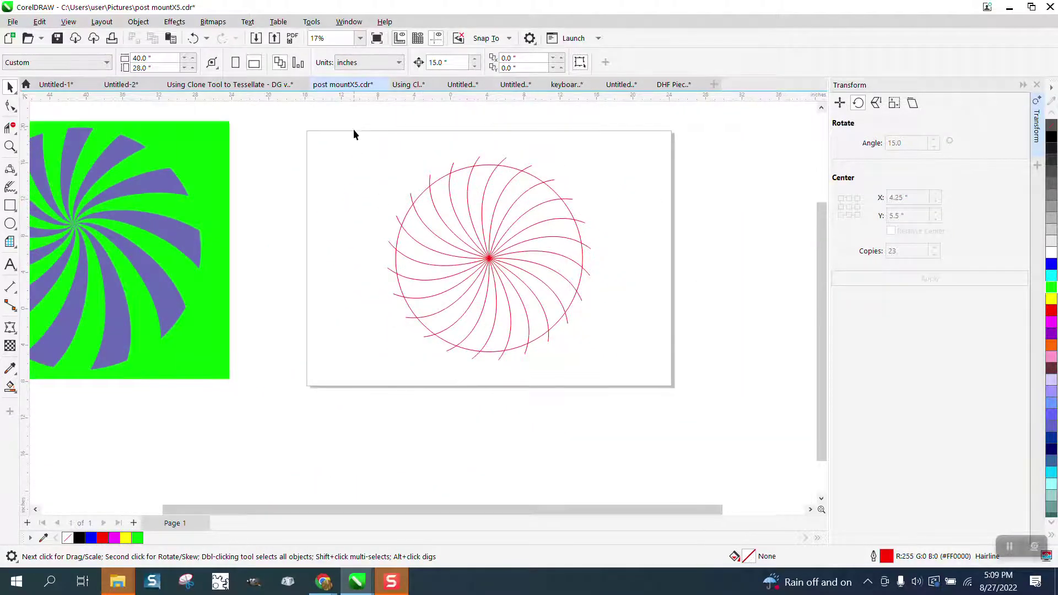
{"action": "left_click_drag", "start_coordinate": [354, 134], "coordinate": [656, 368]}
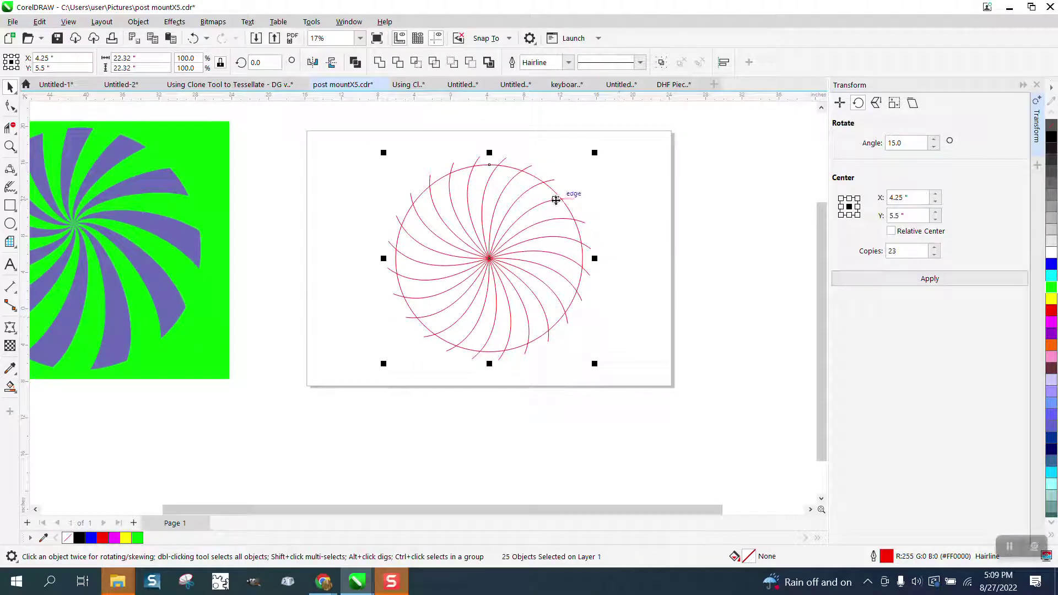
{"action": "left_click_drag", "start_coordinate": [595, 152], "coordinate": [550, 197]}
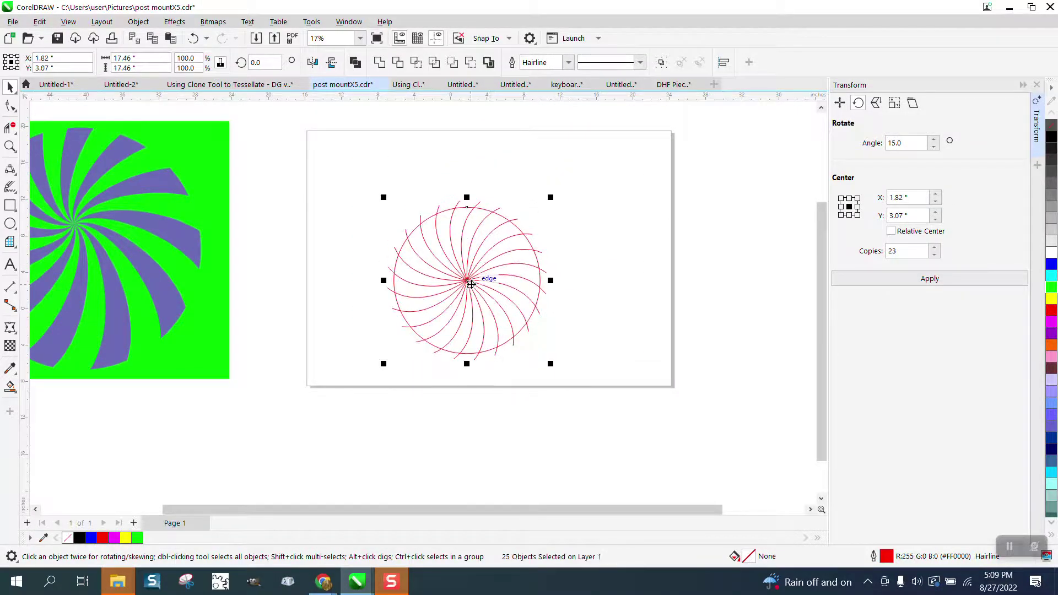
{"action": "left_click_drag", "start_coordinate": [471, 284], "coordinate": [398, 255]}
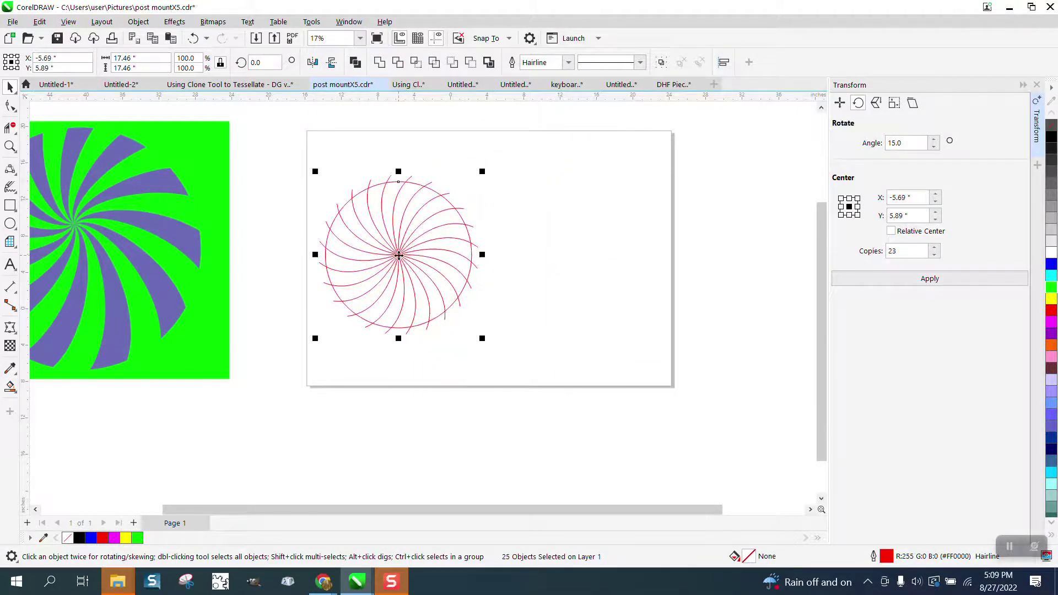
Set the nudge distance to 20 inches, Smart Fill one wedge at the circle's top in blue and nudge it right
{"action": "left_click", "coordinate": [273, 138]}
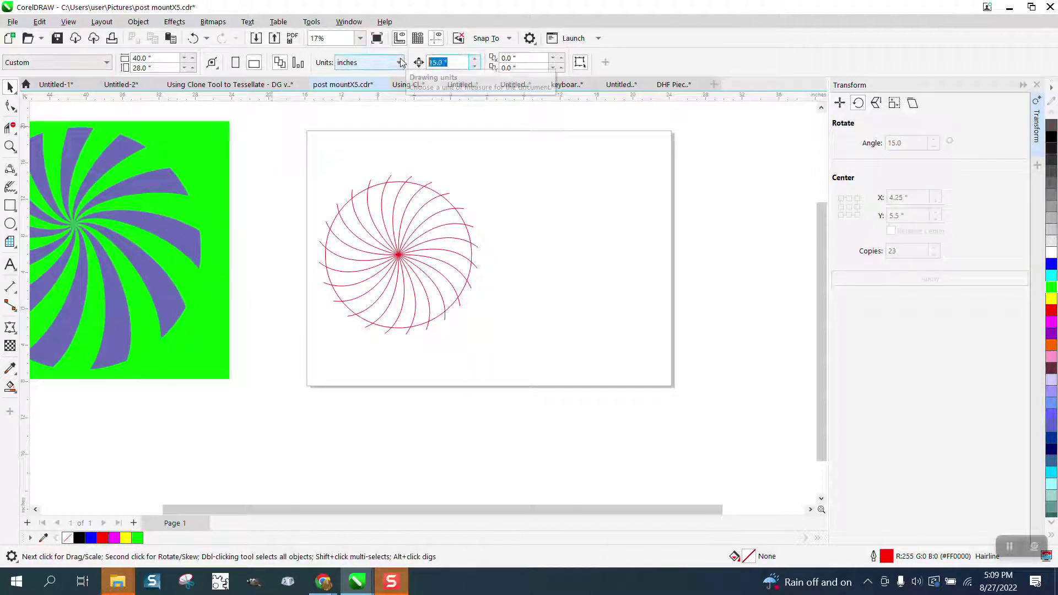
{"action": "type", "text": "20"}
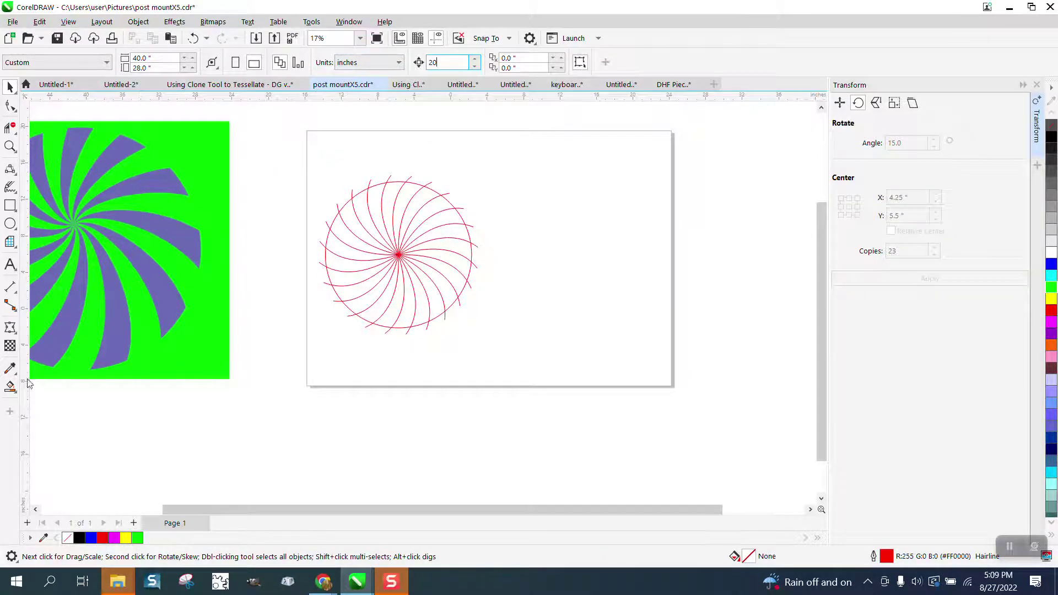
{"action": "left_click", "coordinate": [10, 387]}
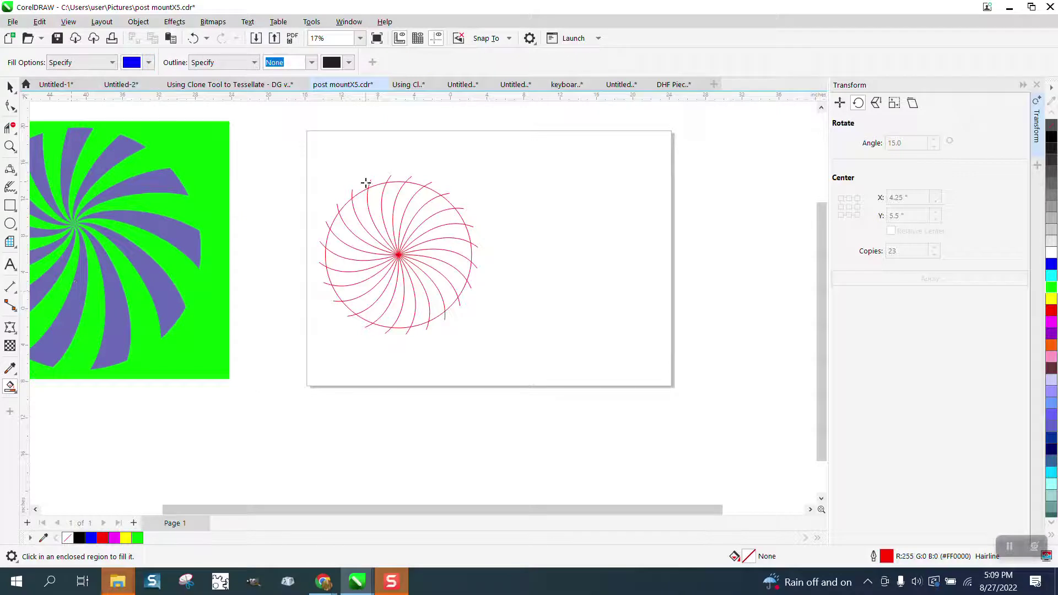
{"action": "left_click", "coordinate": [389, 196]}
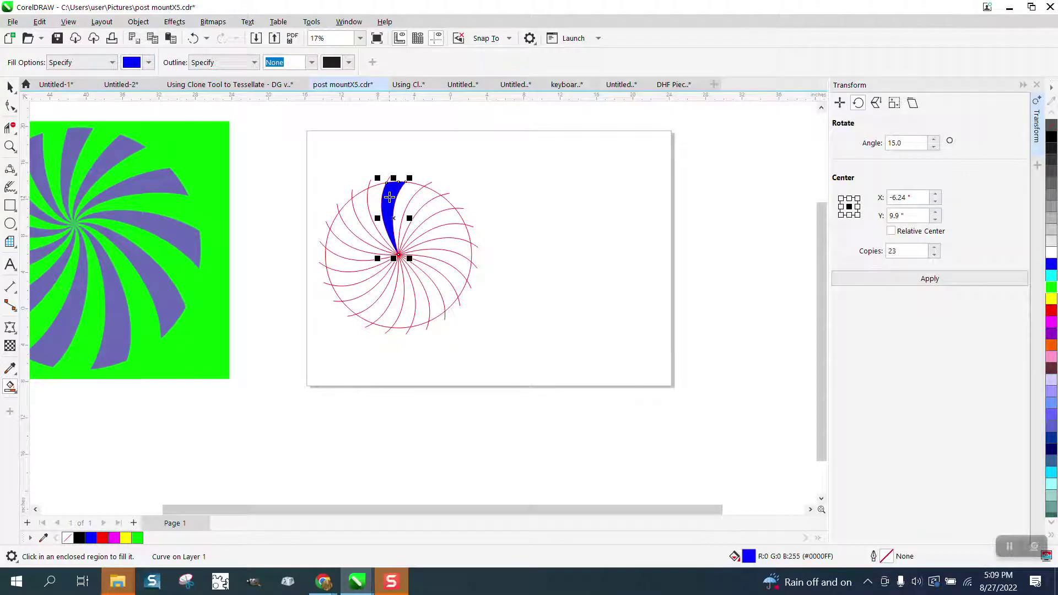
{"action": "key", "text": "Right"}
Smart Fill the remaining alternate wedges counterclockwise around the circle in blue, nudging each one right to form a separate swirl
{"action": "left_click", "coordinate": [366, 204]}
{"action": "key", "text": "Right"}
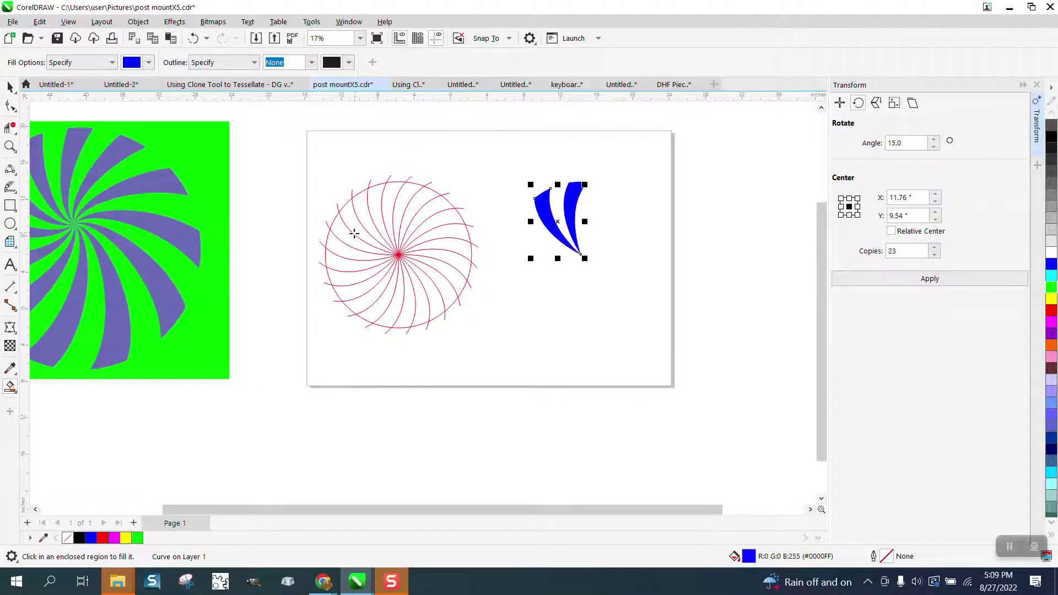
{"action": "left_click", "coordinate": [348, 234]}
{"action": "key", "text": "Right"}
{"action": "left_click", "coordinate": [342, 265]}
{"action": "key", "text": "Right"}
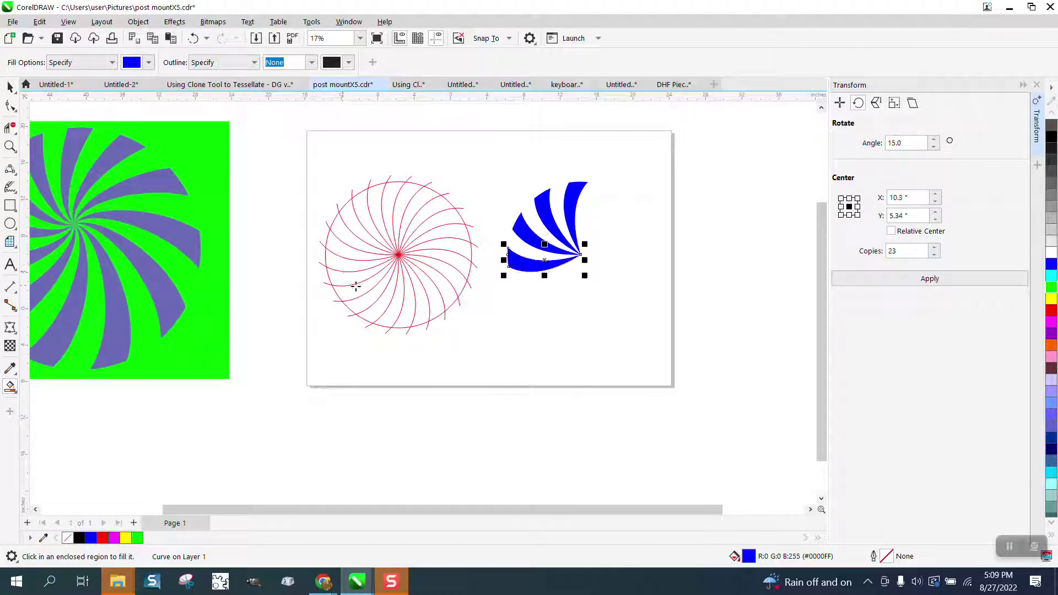
{"action": "left_click", "coordinate": [358, 288]}
{"action": "key", "text": "Right"}
{"action": "left_click", "coordinate": [385, 310]}
{"action": "key", "text": "Right"}
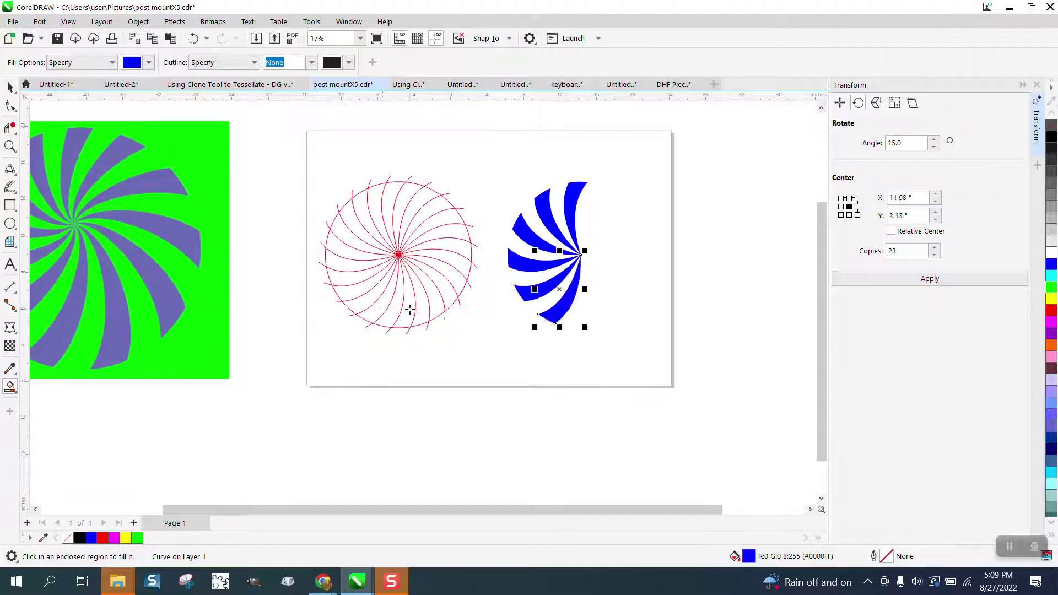
{"action": "left_click", "coordinate": [409, 310]}
{"action": "key", "text": "Right"}
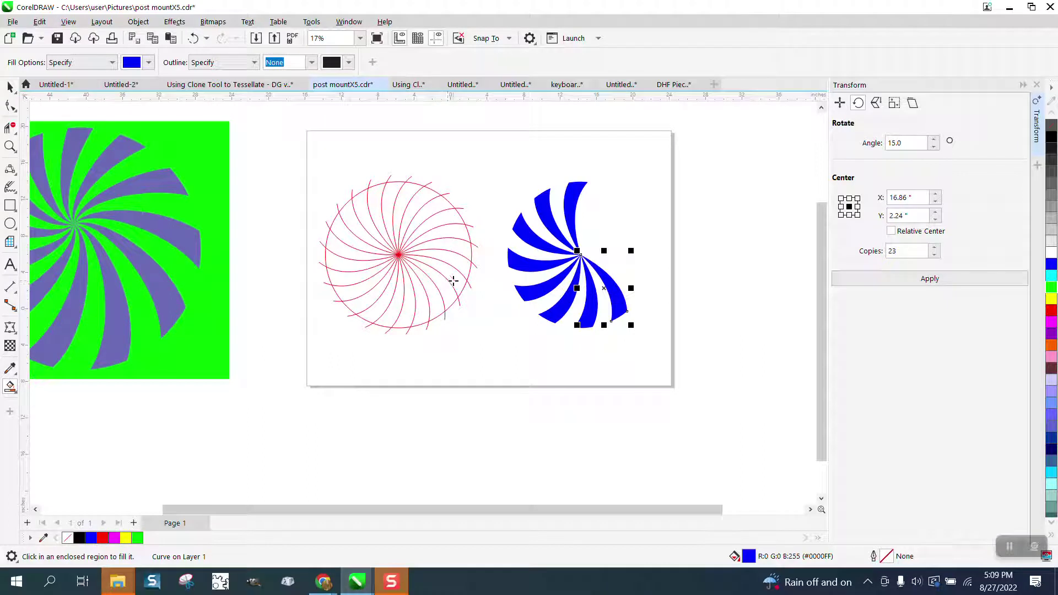
{"action": "left_click", "coordinate": [455, 278]}
{"action": "key", "text": "Right"}
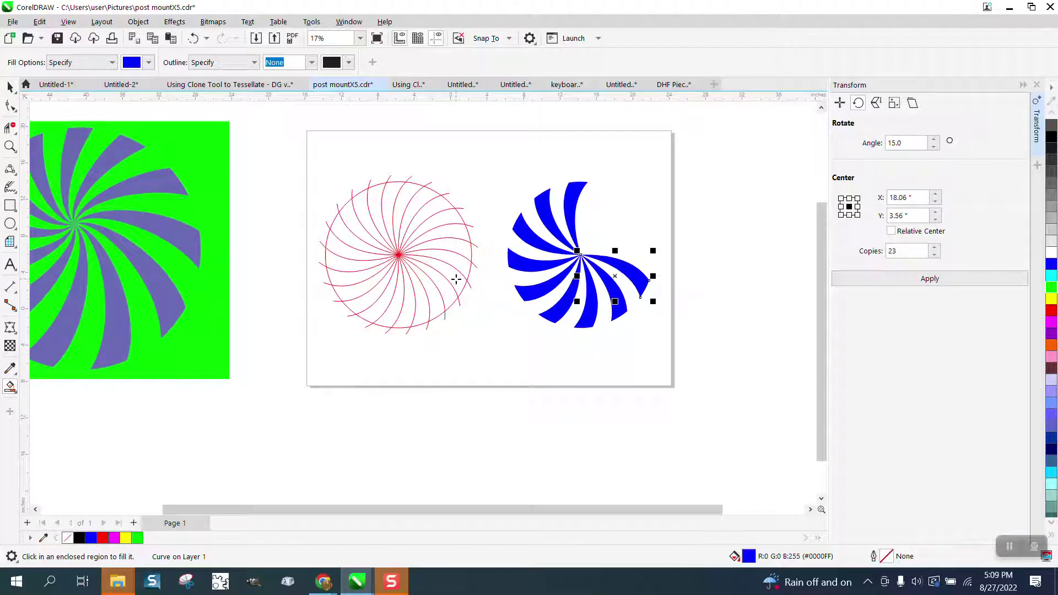
{"action": "left_click", "coordinate": [467, 249]}
{"action": "key", "text": "Right"}
{"action": "left_click", "coordinate": [454, 219]}
{"action": "key", "text": "Right"}
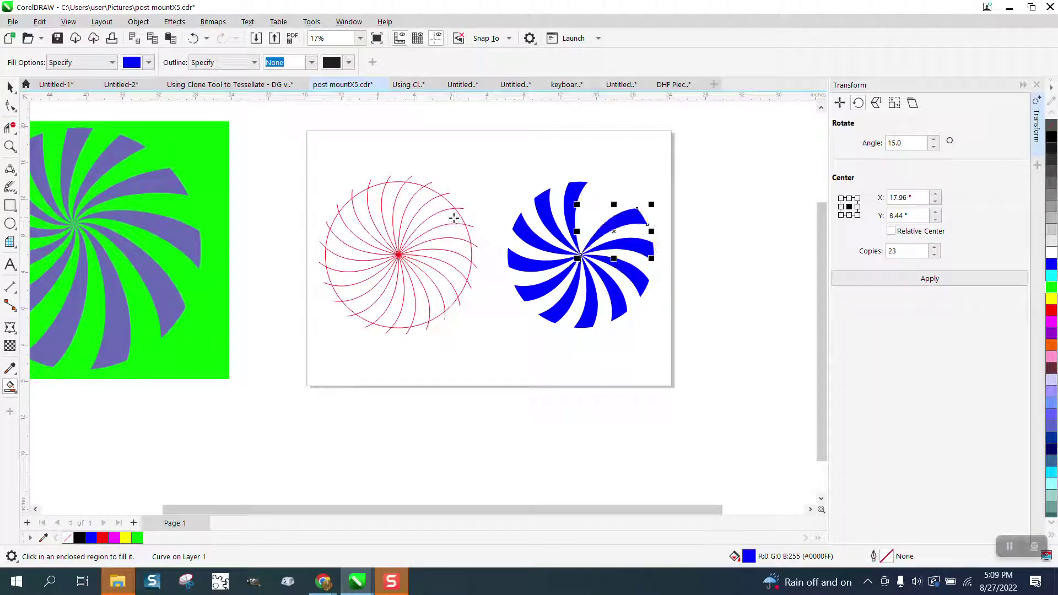
{"action": "left_click", "coordinate": [428, 195]}
{"action": "key", "text": "Right"}
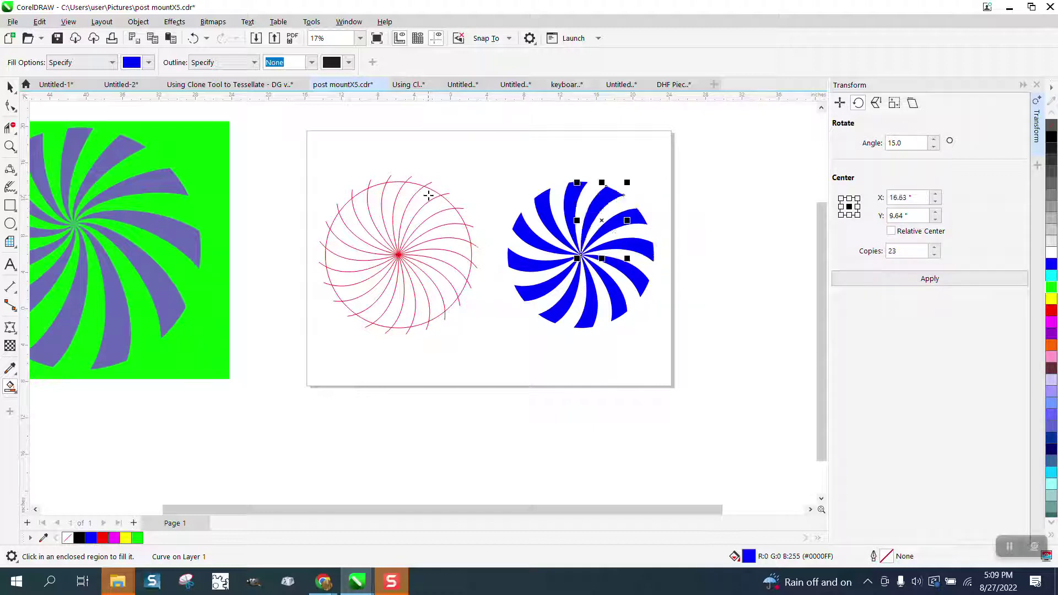
{"action": "left_click", "coordinate": [10, 86]}
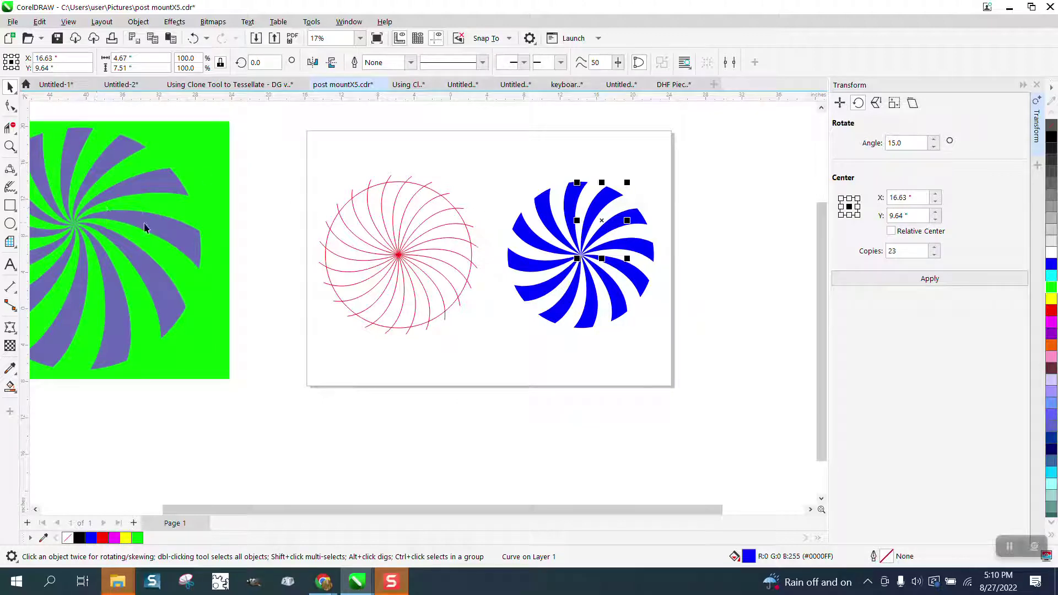
Move the green reference picture closer to the page and delete the red circle together with all its curves
{"action": "left_click_drag", "start_coordinate": [184, 226], "coordinate": [237, 267]}
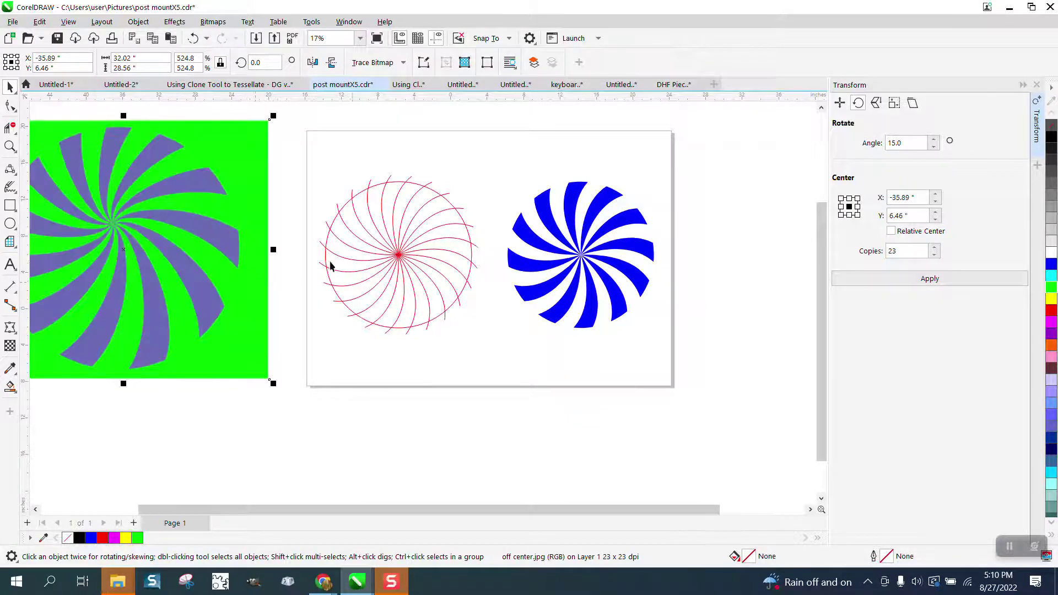
{"action": "left_click", "coordinate": [400, 257]}
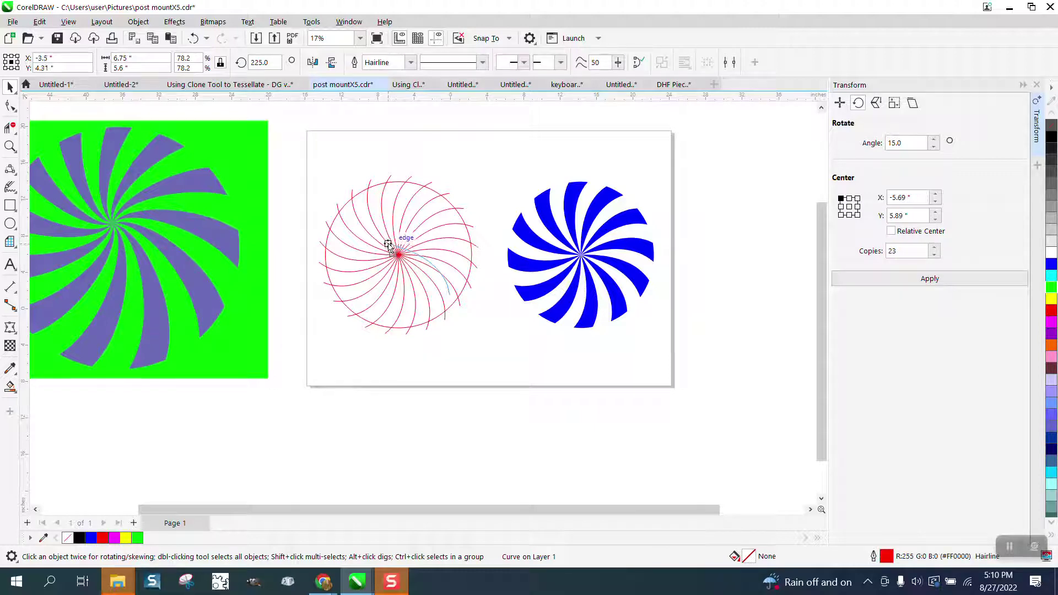
{"action": "left_click_drag", "start_coordinate": [388, 245], "coordinate": [377, 245]}
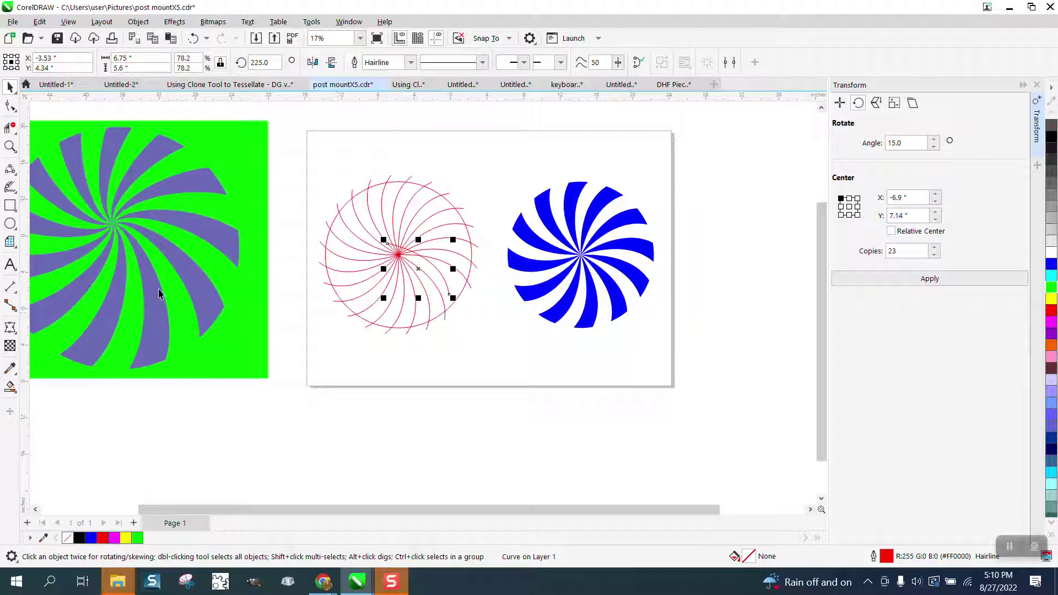
{"action": "left_click_drag", "start_coordinate": [314, 170], "coordinate": [494, 353]}
{"action": "key", "text": "Delete"}
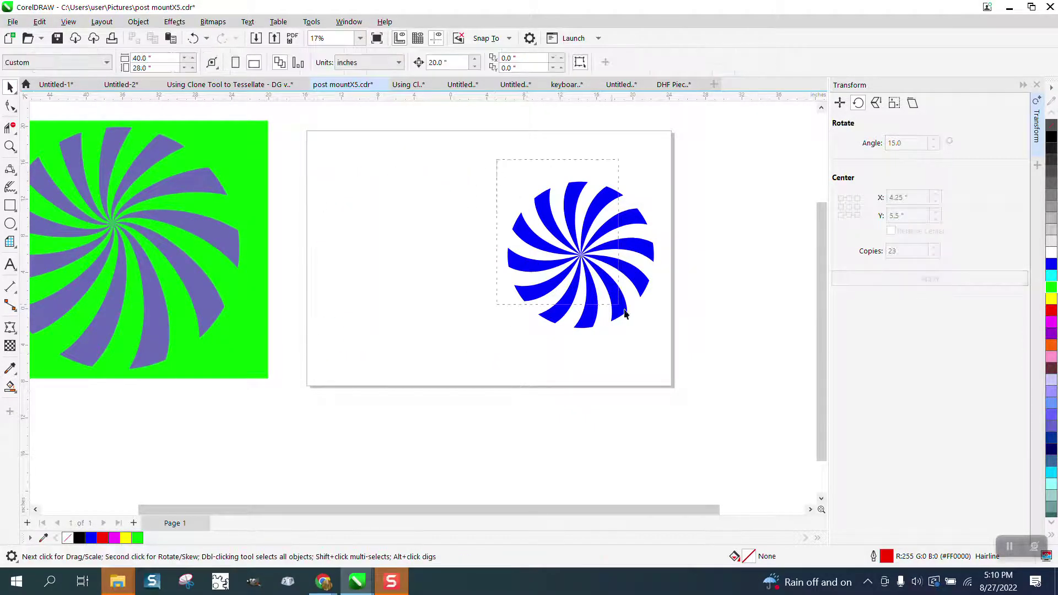
Copy the whole blue swirl 20 inches to the left and give the copy no fill with a black outline
{"action": "left_click_drag", "start_coordinate": [624, 315], "coordinate": [713, 378]}
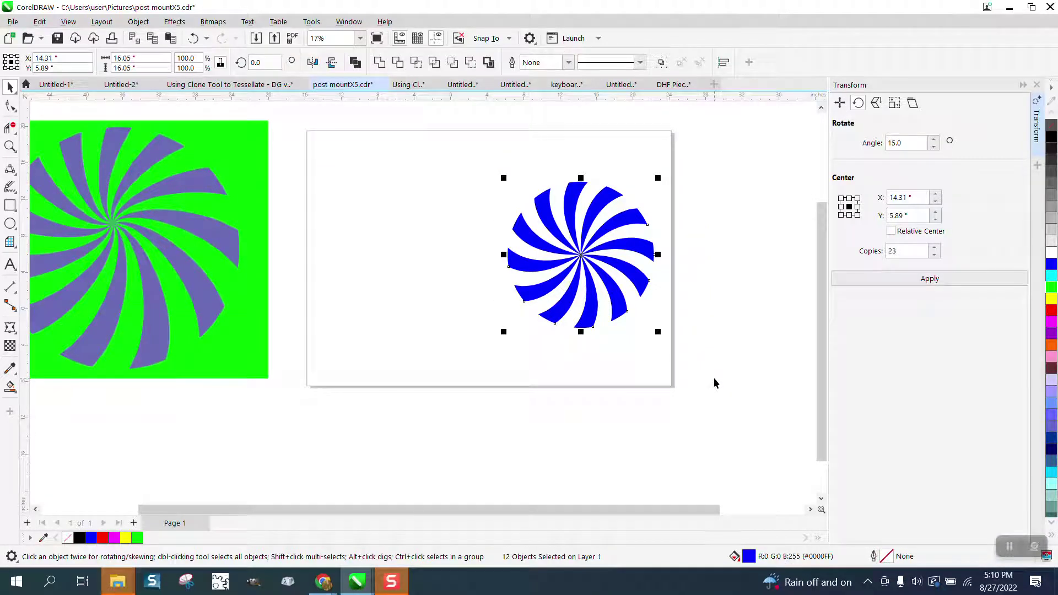
{"action": "key", "text": "ctrl+d"}
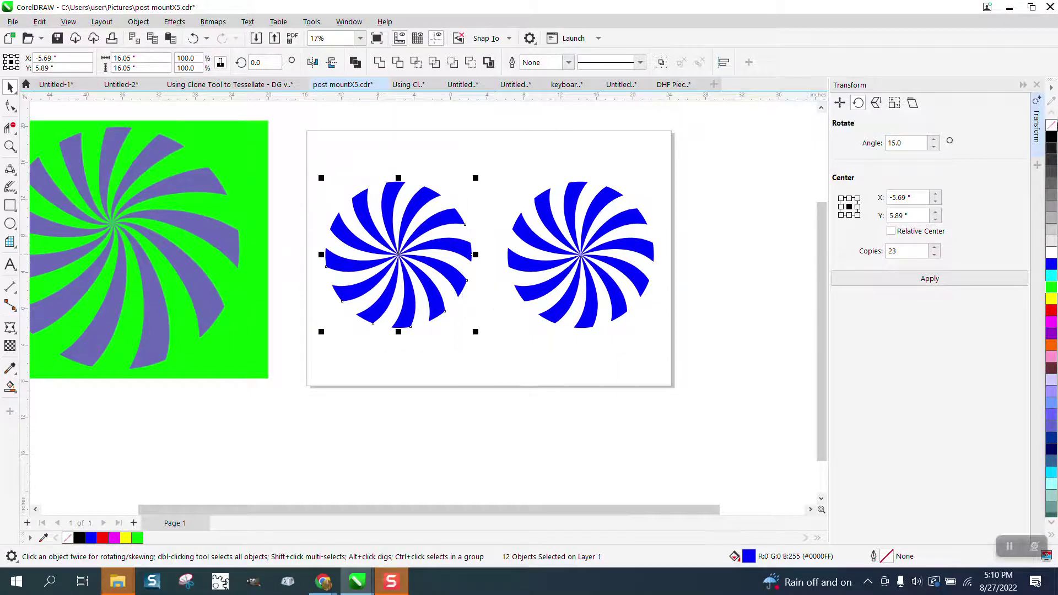
{"action": "left_click", "coordinate": [1053, 128]}
{"action": "right_click", "coordinate": [1051, 138]}
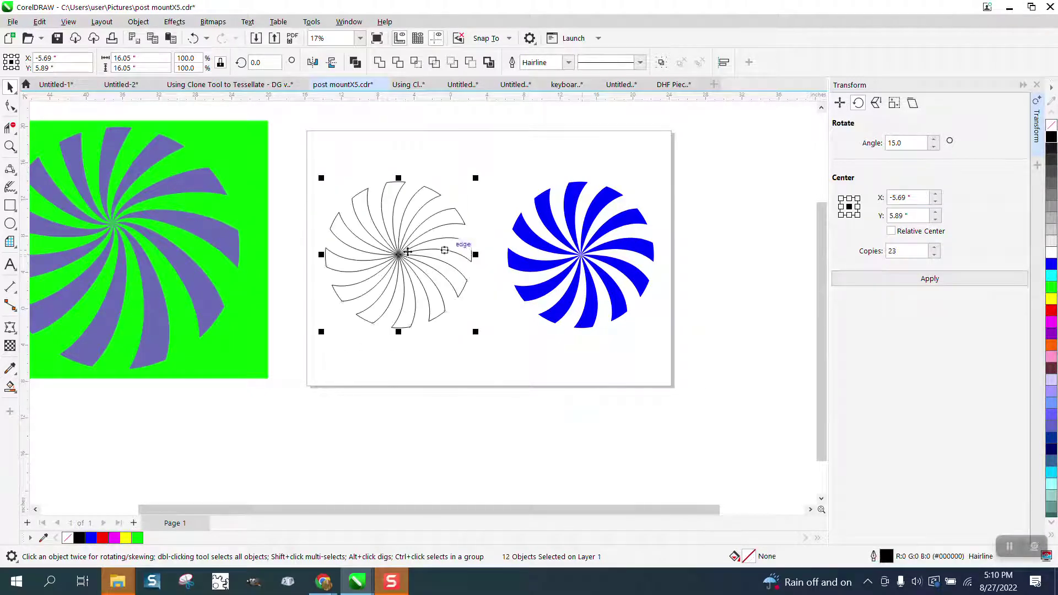
Draw a circle about 14 inches in diameter below the two swirls
{"action": "left_click", "coordinate": [9, 223]}
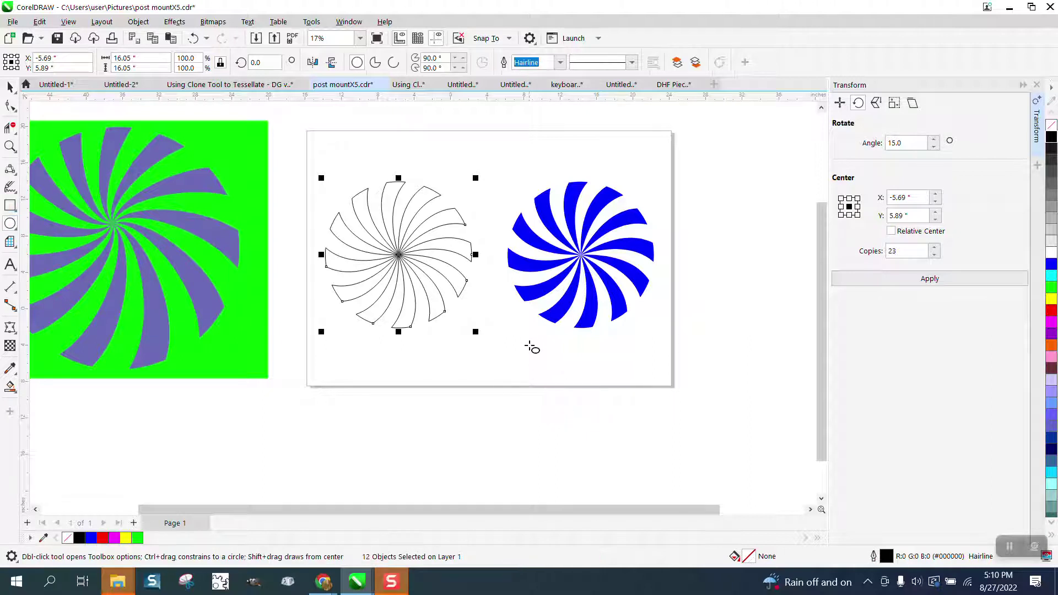
{"action": "left_click_drag", "start_coordinate": [529, 342], "coordinate": [405, 470]}
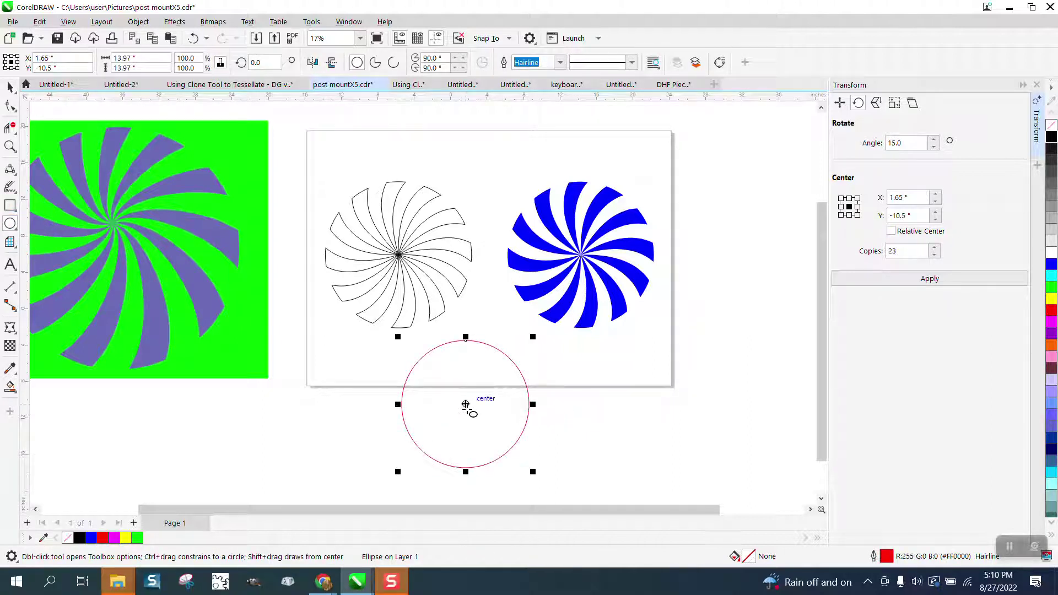
{"action": "mouse_move", "coordinate": [465, 406]}
{"action": "left_mouse_down"}
{"action": "mouse_move", "coordinate": [424, 333]}
{"action": "mouse_move", "coordinate": [454, 386]}
{"action": "left_mouse_up"}
{"action": "key", "text": "Delete"}
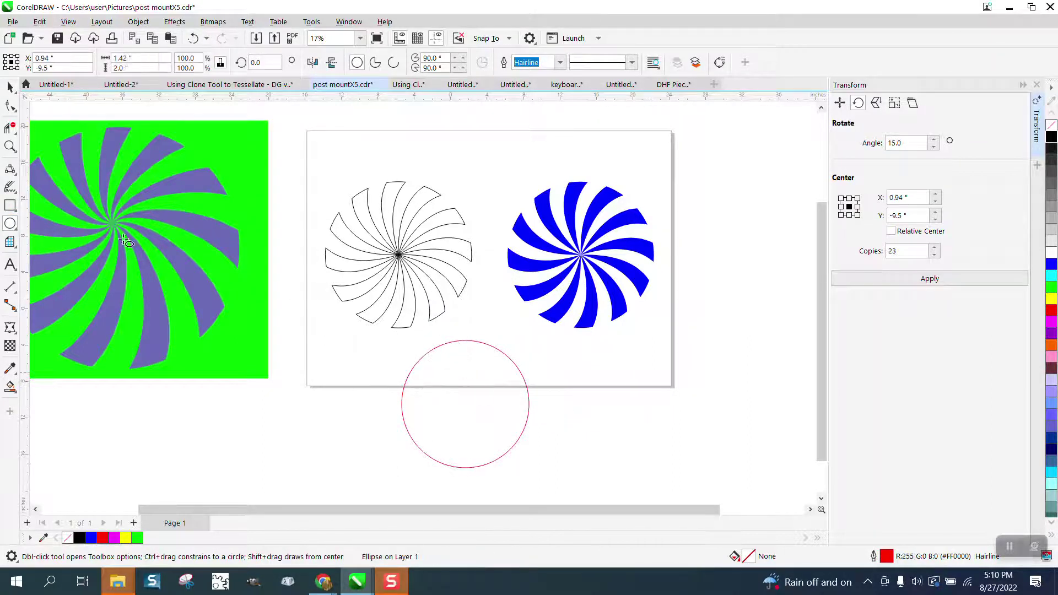
{"action": "left_click", "coordinate": [9, 86]}
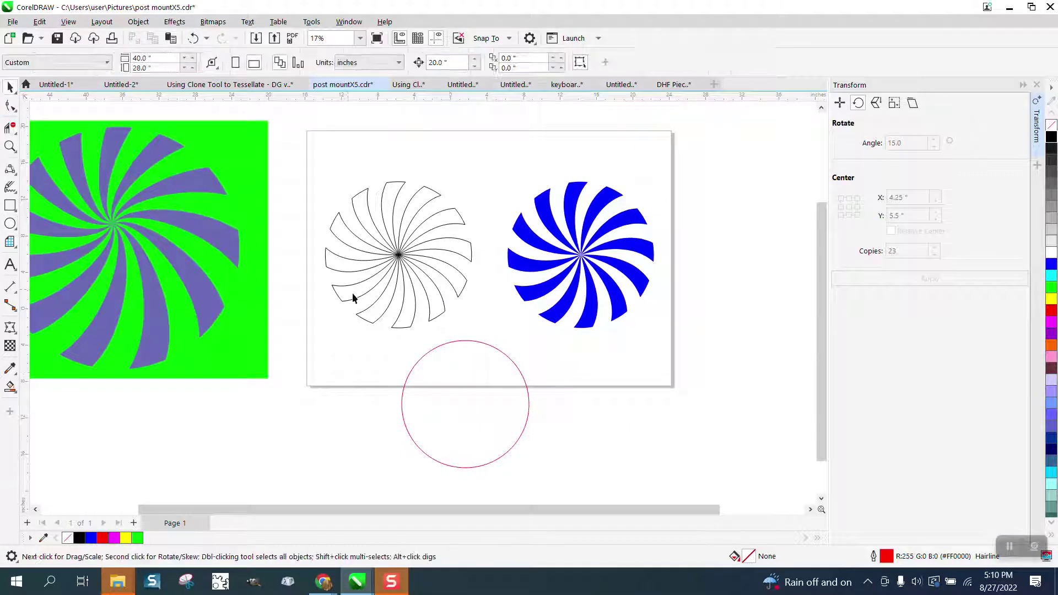
Place the circle off-centre over the outlined swirl and move the blue swirl 20 inches down
{"action": "left_click", "coordinate": [507, 362]}
{"action": "mouse_move", "coordinate": [474, 400]}
{"action": "left_mouse_down"}
{"action": "mouse_move", "coordinate": [385, 273]}
{"action": "mouse_move", "coordinate": [402, 264]}
{"action": "left_mouse_up"}
{"action": "left_click_drag", "start_coordinate": [491, 190], "coordinate": [661, 336]}
{"action": "key", "text": "shift+Down"}
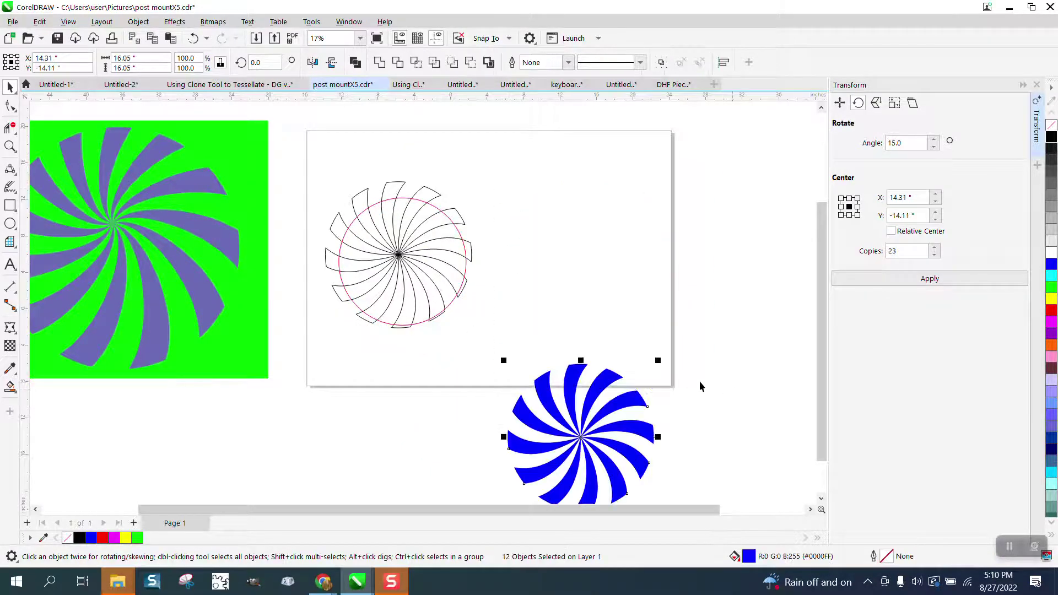
Smart Fill six alternate wedges inside the off-centre circle in blue, counterclockwise from the top, nudging each one 20 inches right
{"action": "left_click", "coordinate": [10, 387]}
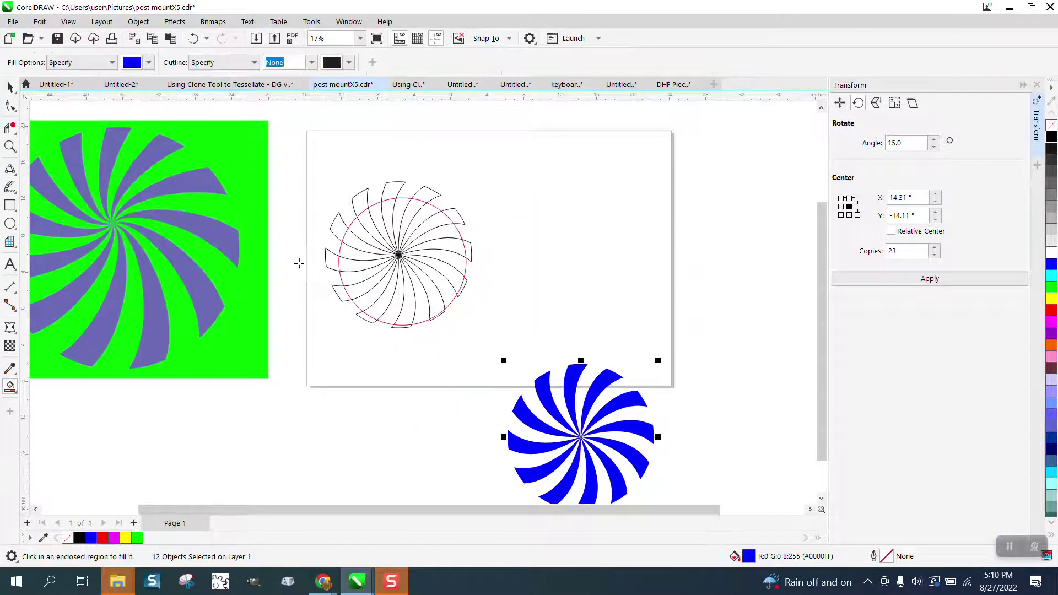
{"action": "left_click", "coordinate": [389, 212]}
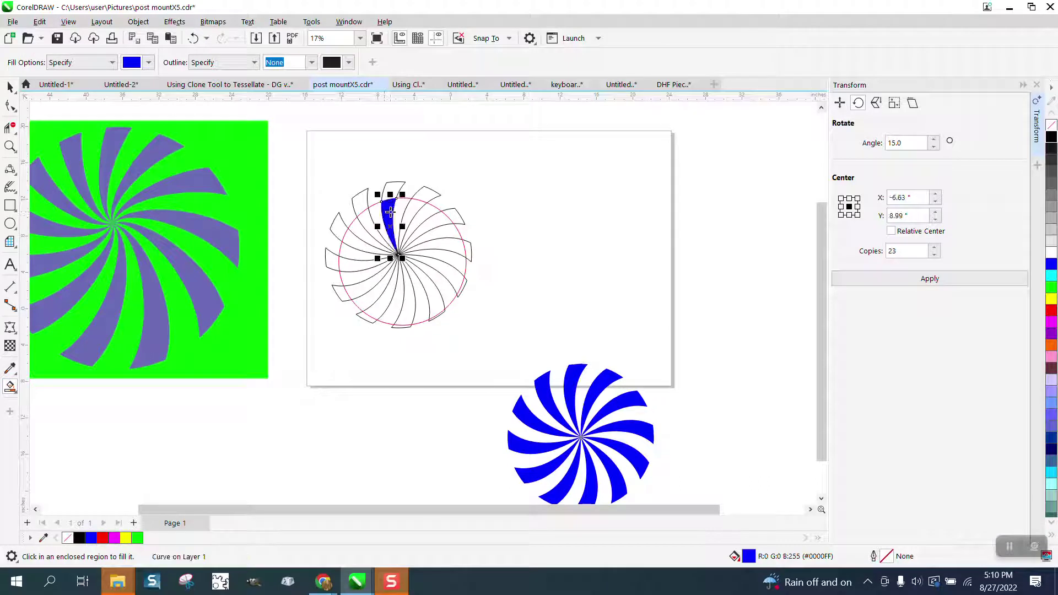
{"action": "key", "text": "shift+Right"}
{"action": "left_click", "coordinate": [370, 221]}
{"action": "key", "text": "shift+Right"}
{"action": "left_click", "coordinate": [355, 235]}
{"action": "key", "text": "shift+Right"}
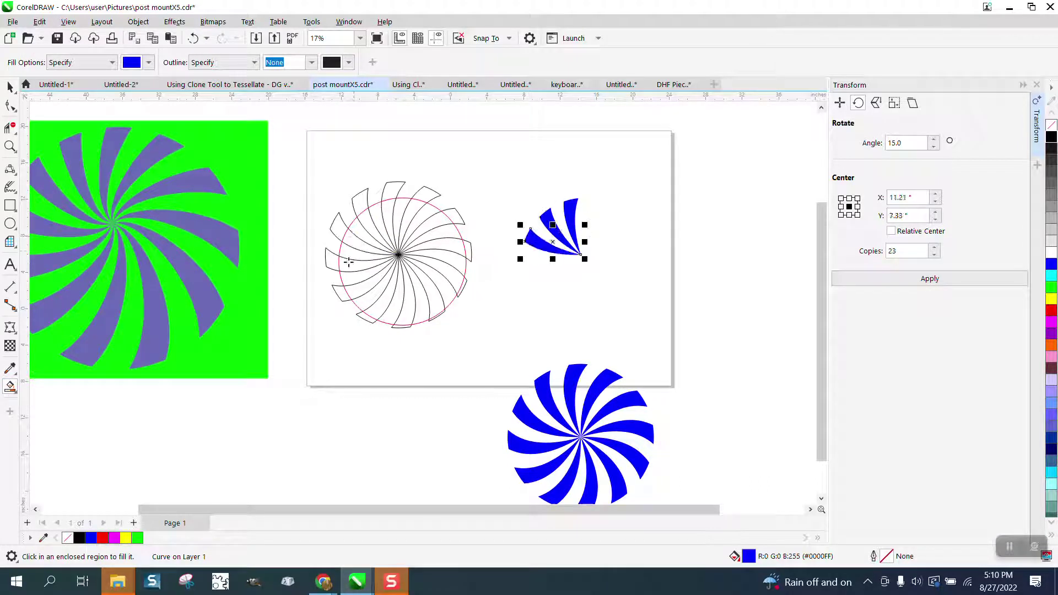
{"action": "left_click", "coordinate": [349, 263]}
{"action": "key", "text": "shift+Right"}
{"action": "left_click", "coordinate": [355, 283]}
{"action": "key", "text": "shift+Right"}
{"action": "left_click", "coordinate": [393, 307]}
{"action": "key", "text": "shift+Right"}
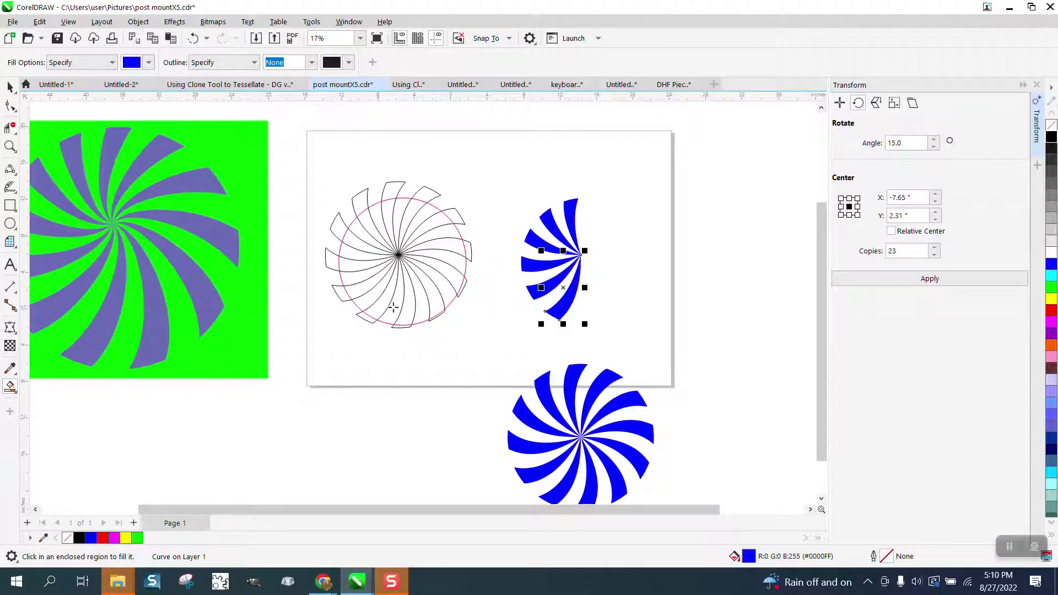
Smart Fill the remaining six alternate wedges up the circle's right side, nudging each 20 inches right, and refill the top wedge in place
{"action": "left_click", "coordinate": [413, 310]}
{"action": "key", "text": "shift+Right"}
{"action": "left_click", "coordinate": [432, 303]}
{"action": "key", "text": "shift+Right"}
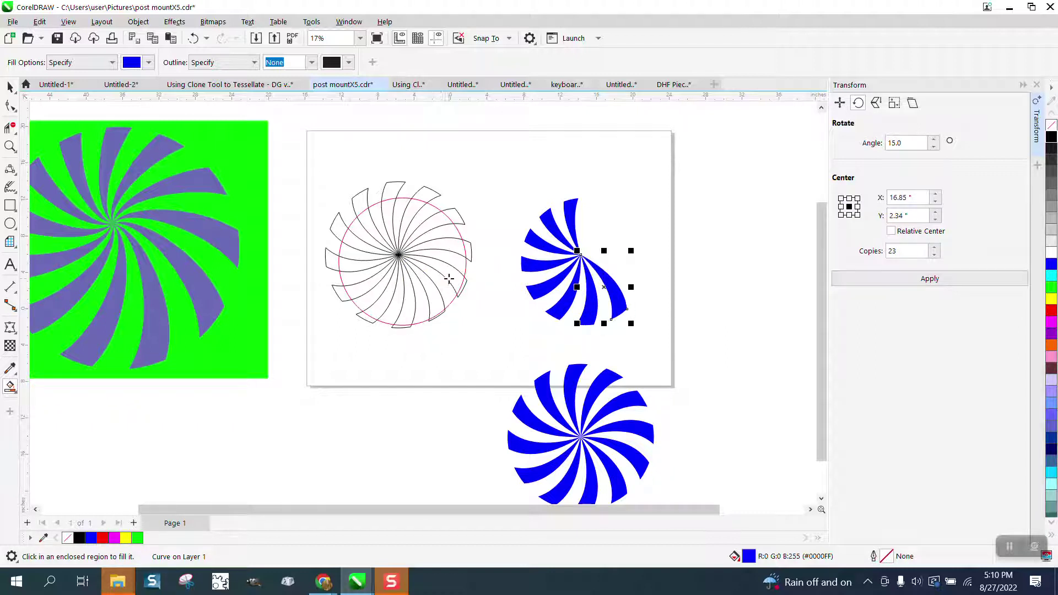
{"action": "left_click", "coordinate": [441, 285]}
{"action": "key", "text": "shift+Right"}
{"action": "left_click", "coordinate": [450, 248]}
{"action": "key", "text": "shift+Right"}
{"action": "left_click", "coordinate": [446, 224]}
{"action": "key", "text": "shift+Right"}
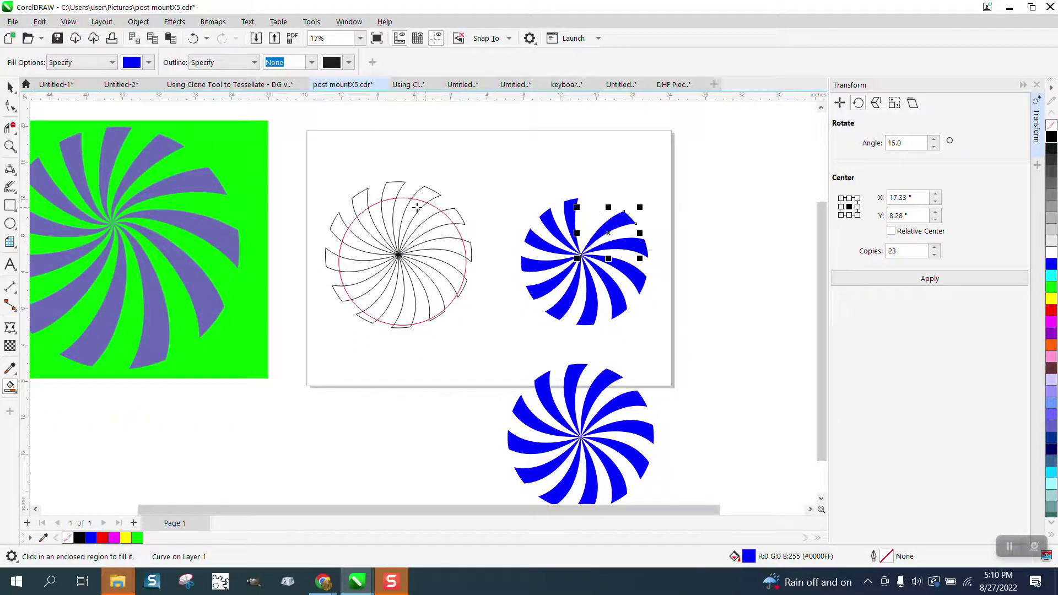
{"action": "left_click", "coordinate": [412, 206]}
{"action": "key", "text": "shift+Right"}
{"action": "left_click", "coordinate": [388, 206]}
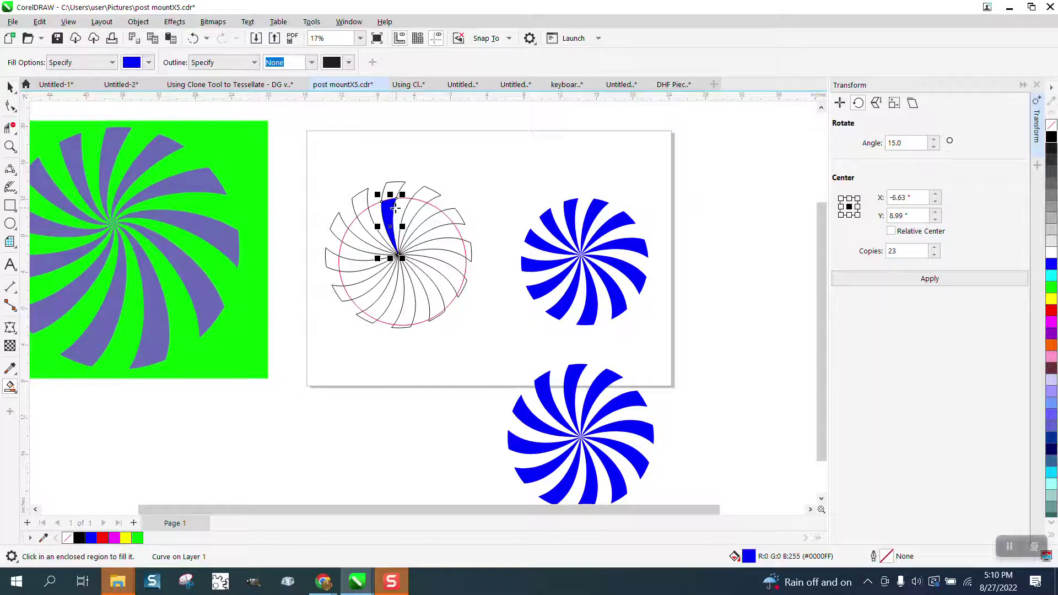
{"action": "key", "text": "space"}
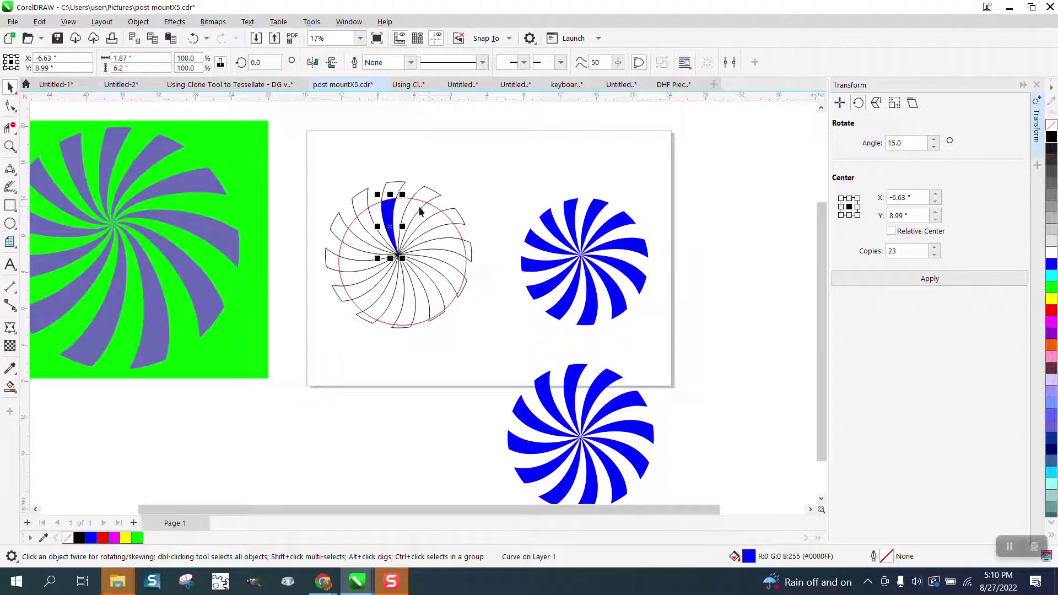
Group the 12 wedges of the blue swirl below the page
{"action": "scroll", "coordinate": [507, 237], "scroll_direction": "down", "scroll_amount": 2}
{"action": "left_click_drag", "start_coordinate": [490, 303], "coordinate": [682, 461]}
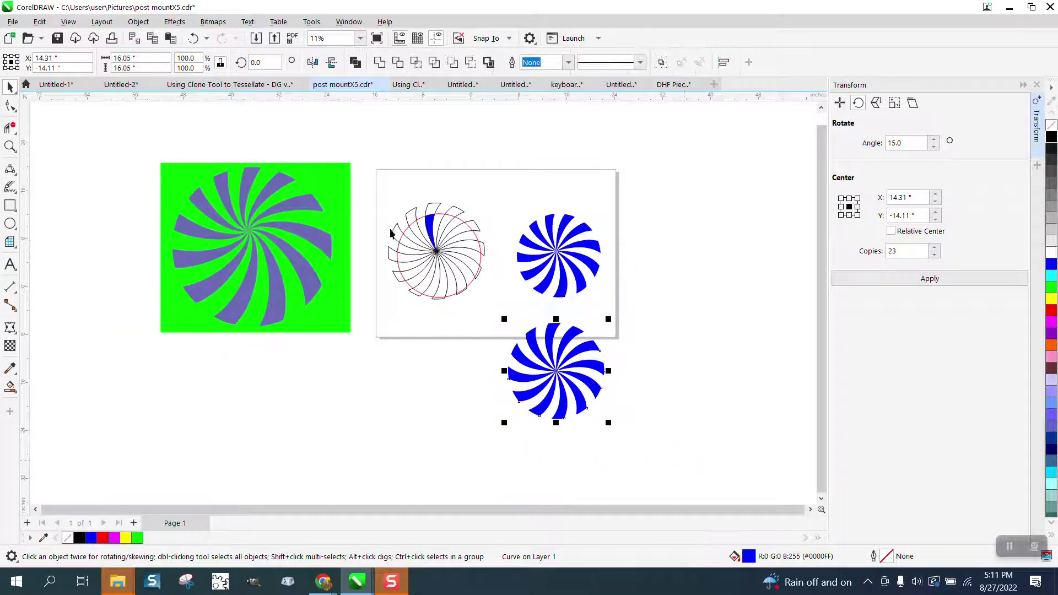
{"action": "left_click", "coordinate": [144, 25]}
{"action": "mouse_move", "coordinate": [151, 238]}
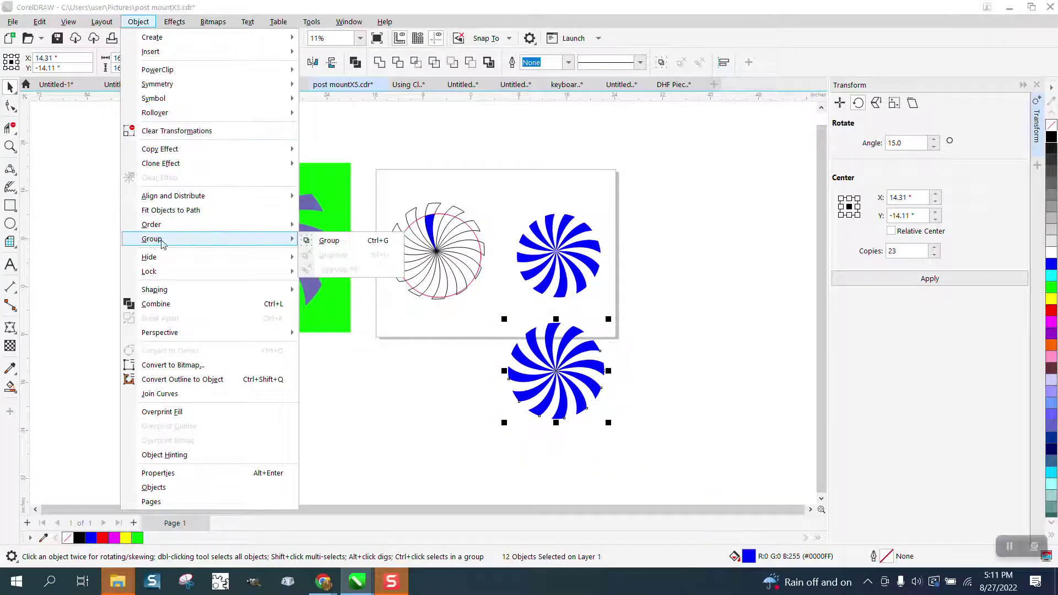
{"action": "left_click", "coordinate": [314, 242]}
Scale the red circle down to about 12.13 inches and place it off-centre over the grouped blue swirl
{"action": "left_click", "coordinate": [467, 231]}
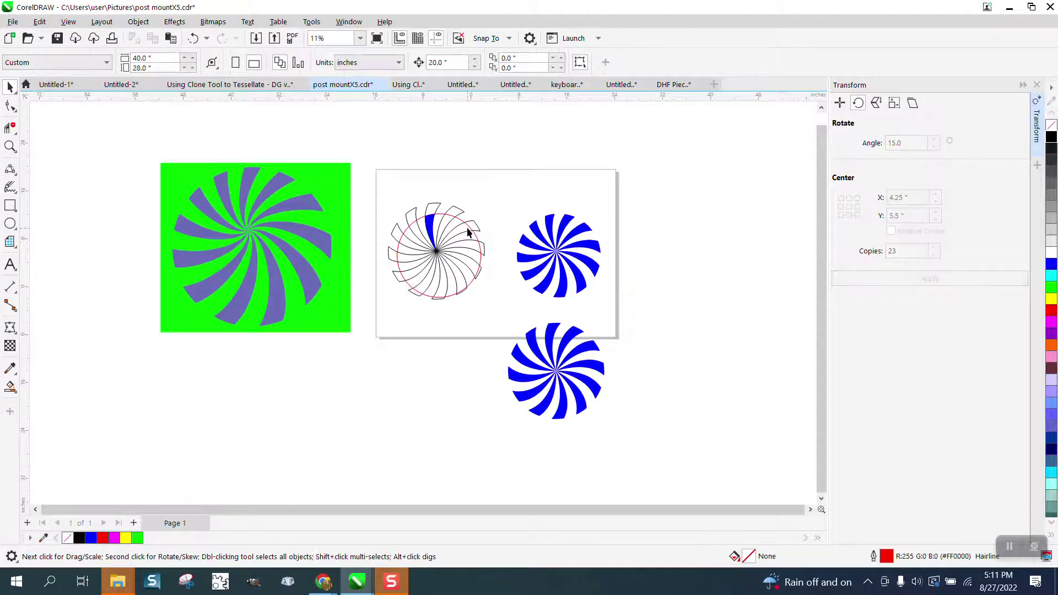
{"action": "left_click_drag", "start_coordinate": [469, 231], "coordinate": [447, 360]}
{"action": "left_click_drag", "start_coordinate": [494, 407], "coordinate": [565, 379]}
Intersect the circle with the grouped swirl and move the resulting round swirl out to its left
{"action": "mouse_move", "coordinate": [487, 306]}
{"action": "left_mouse_down"}
{"action": "mouse_move", "coordinate": [647, 439]}
{"action": "mouse_move", "coordinate": [695, 463]}
{"action": "left_mouse_up"}
{"action": "left_click", "coordinate": [421, 65]}
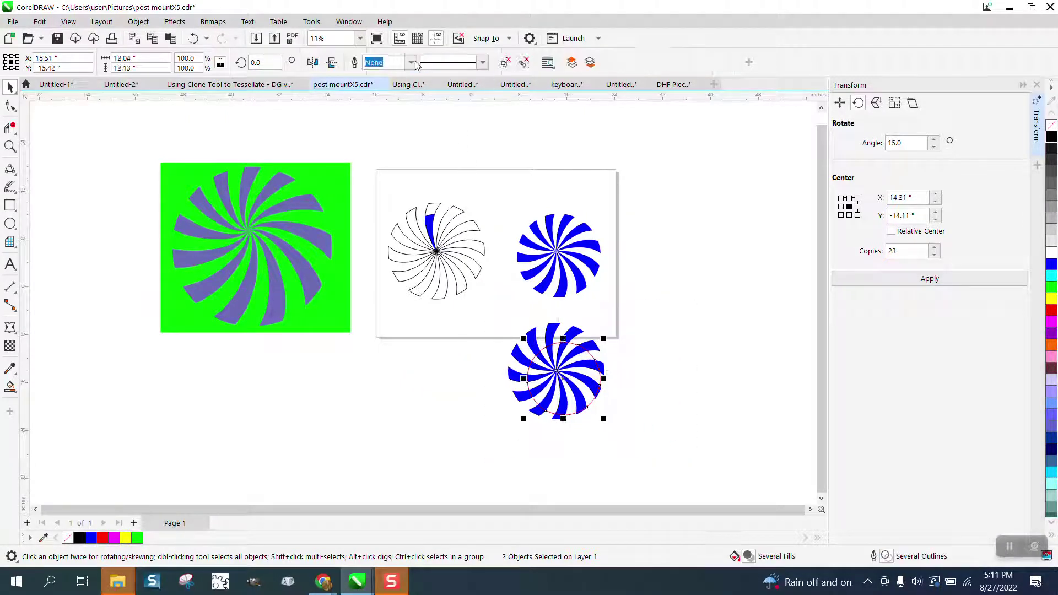
{"action": "left_click_drag", "start_coordinate": [551, 379], "coordinate": [430, 391]}
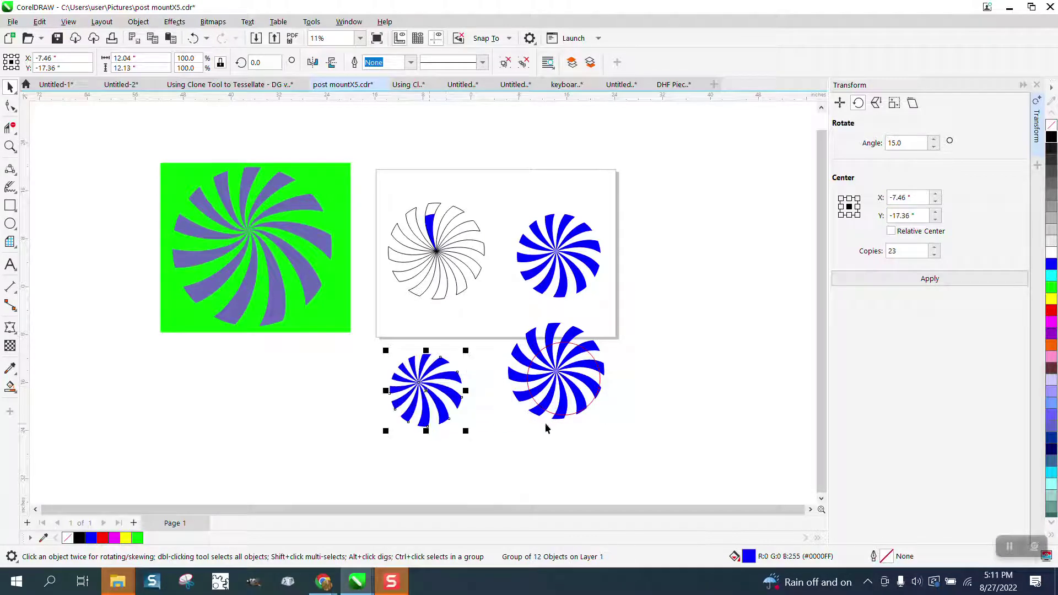
Scale the red circle down to about 9.69 inches and place it over the lower-right part of the large grouped swirl
{"action": "left_click", "coordinate": [10, 146]}
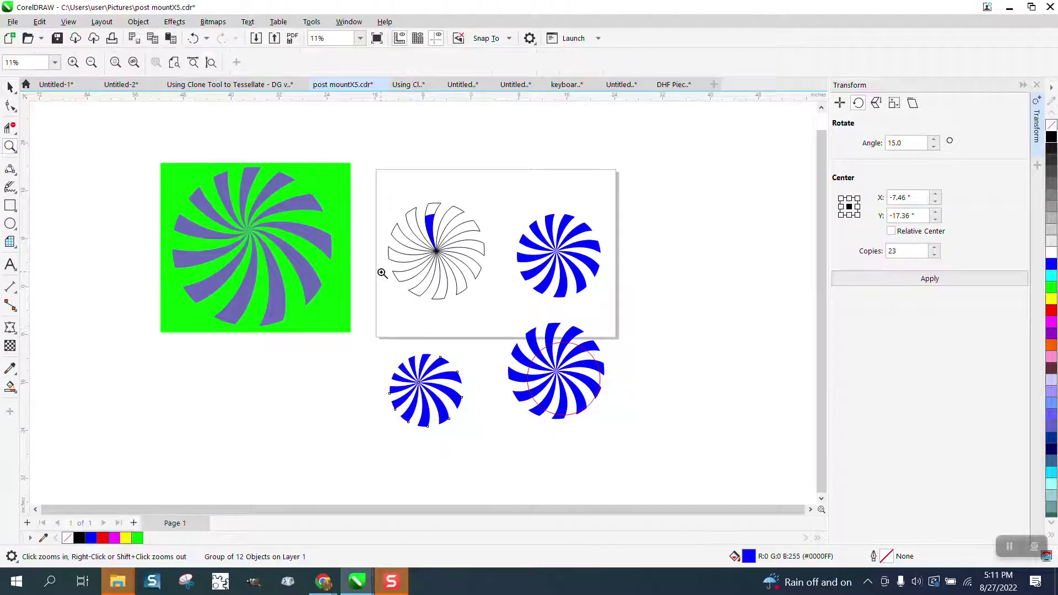
{"action": "left_click_drag", "start_coordinate": [347, 189], "coordinate": [815, 485]}
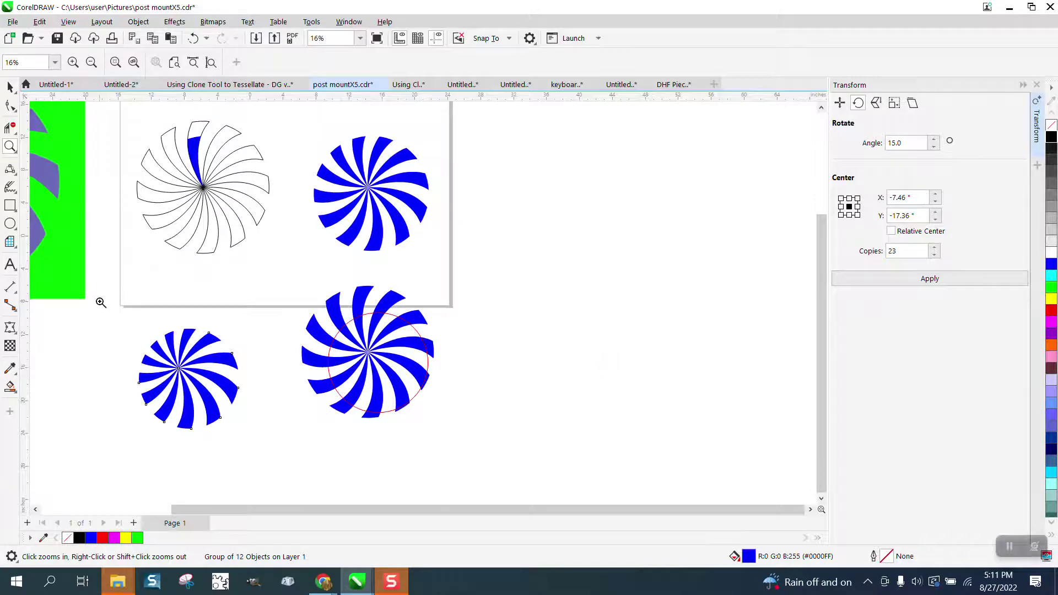
{"action": "scroll", "coordinate": [475, 498], "scroll_direction": "up", "scroll_amount": 2}
{"action": "scroll", "coordinate": [466, 485], "scroll_direction": "down", "scroll_amount": 1}
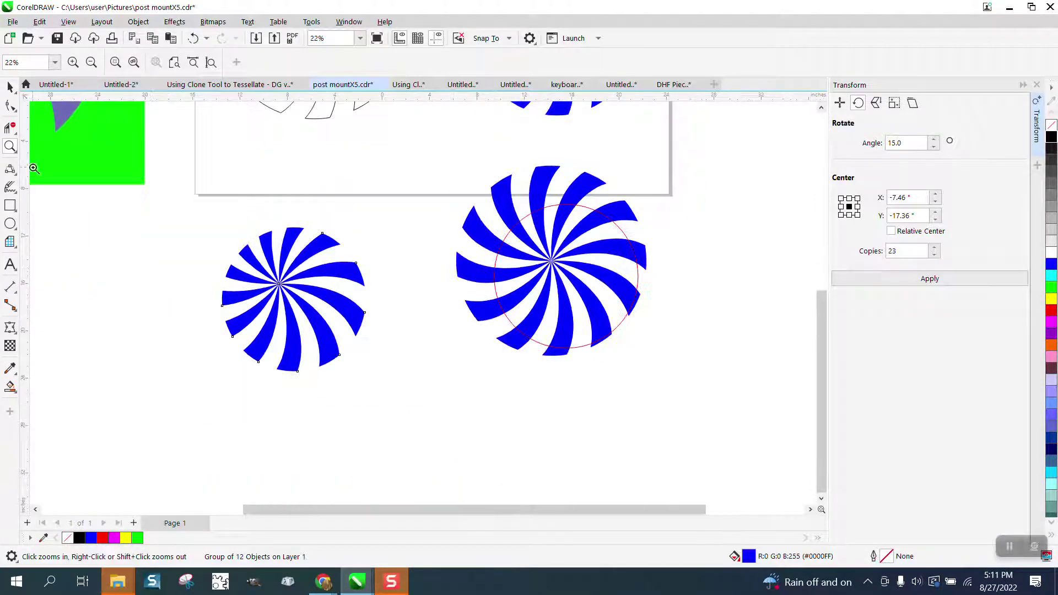
{"action": "left_click", "coordinate": [10, 87]}
{"action": "left_click", "coordinate": [298, 278]}
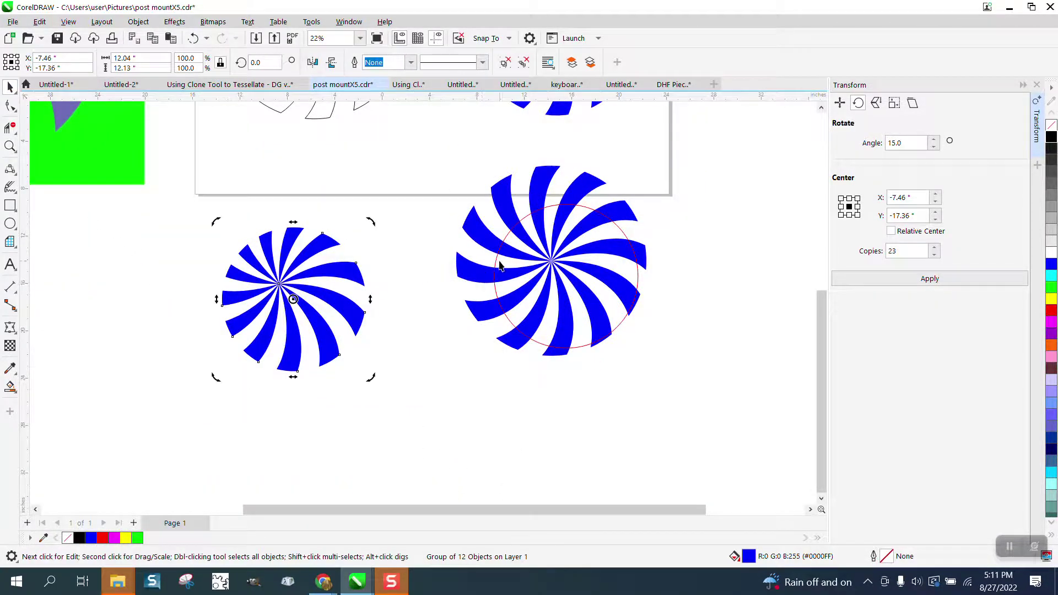
{"action": "left_click", "coordinate": [495, 263]}
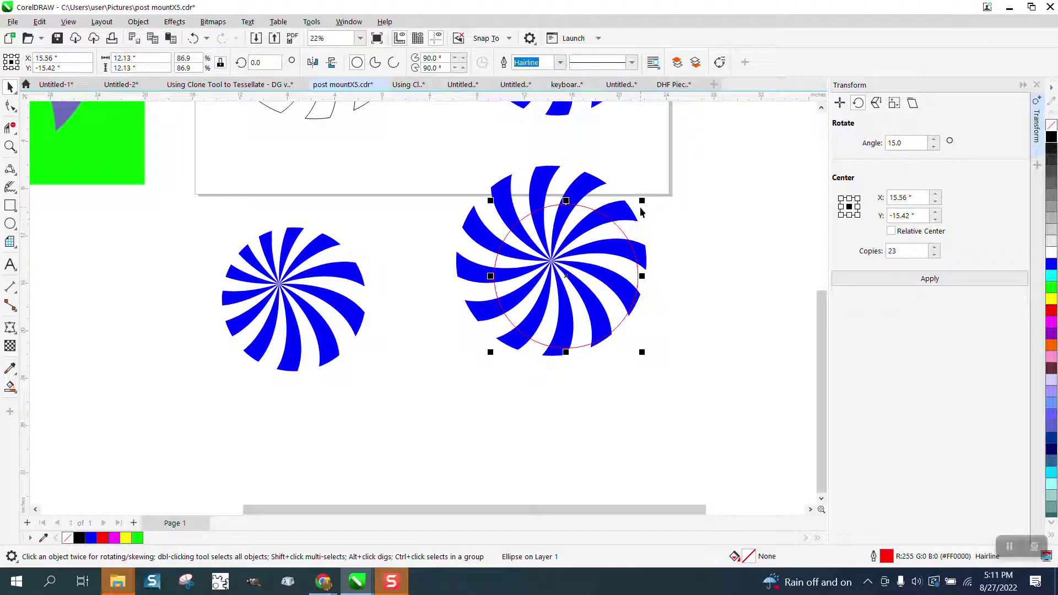
{"action": "left_click_drag", "start_coordinate": [566, 276], "coordinate": [730, 347]}
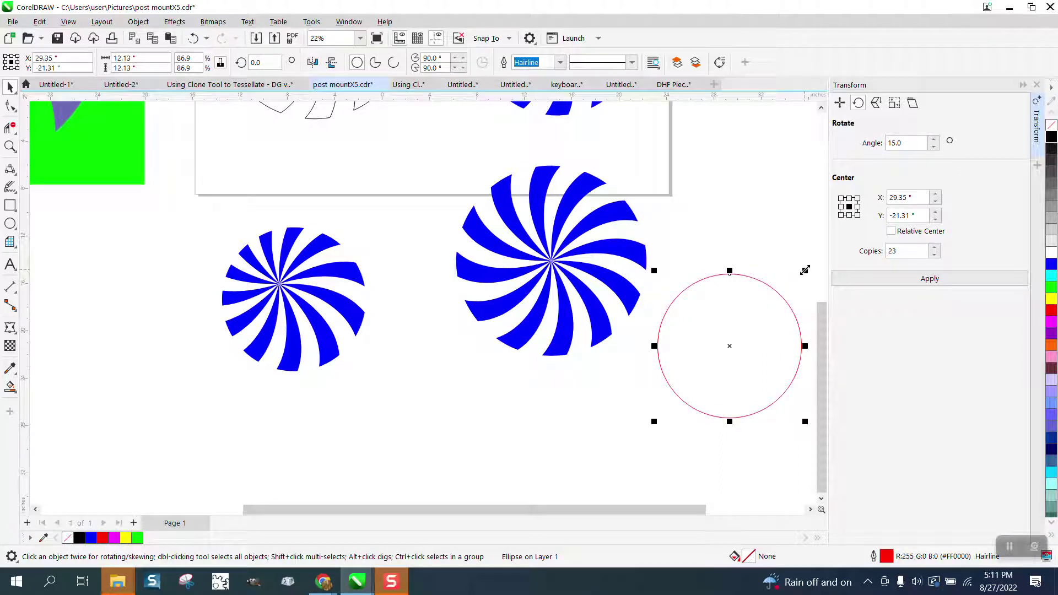
{"action": "left_click_drag", "start_coordinate": [805, 270], "coordinate": [775, 300]}
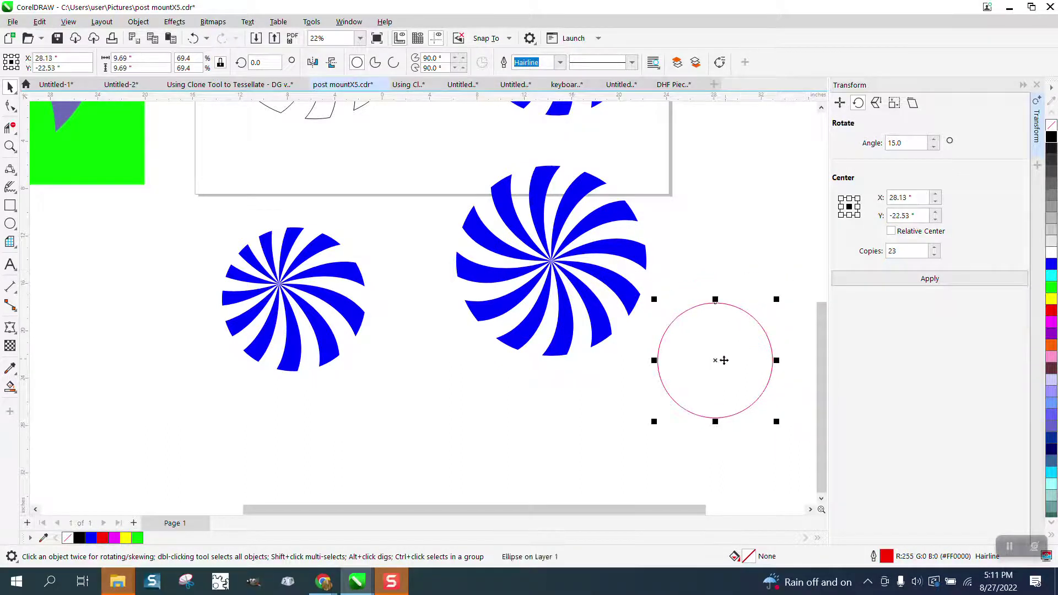
{"action": "left_click_drag", "start_coordinate": [716, 359], "coordinate": [577, 284]}
{"action": "scroll", "coordinate": [628, 347], "scroll_direction": "down", "scroll_amount": 1}
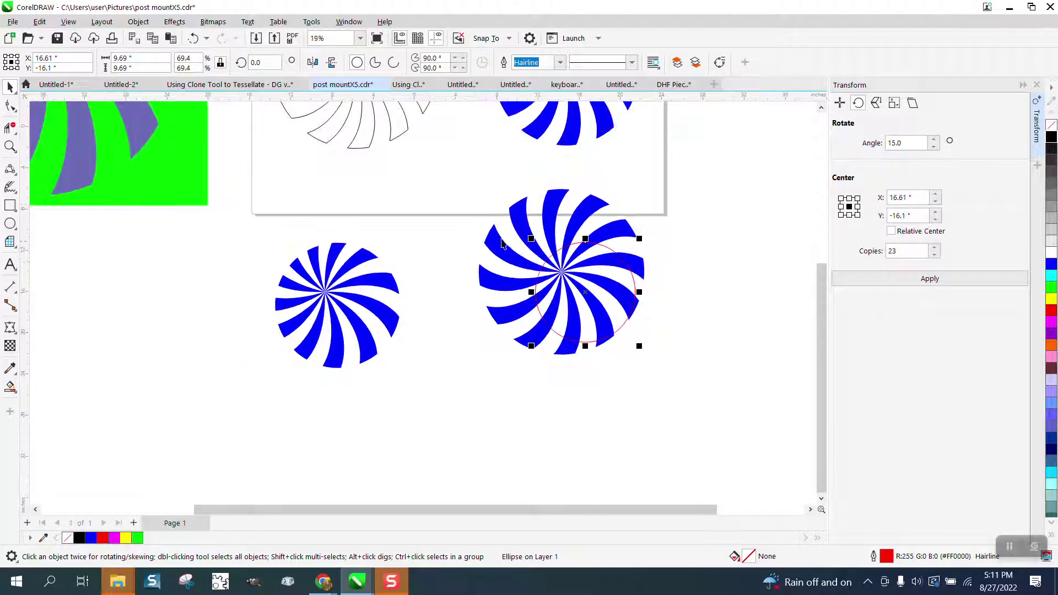
Intersect the smaller circle with the large grouped swirl and move the result down to the left of it
{"action": "left_click_drag", "start_coordinate": [458, 194], "coordinate": [469, 207]}
{"action": "left_click_drag", "start_coordinate": [747, 365], "coordinate": [749, 368]}
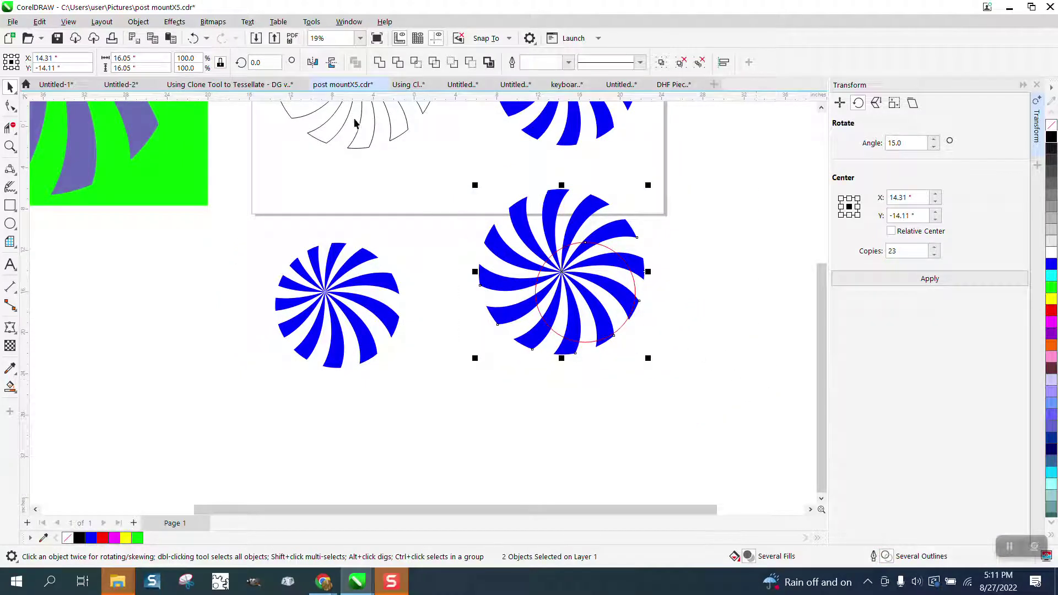
{"action": "left_click", "coordinate": [609, 283]}
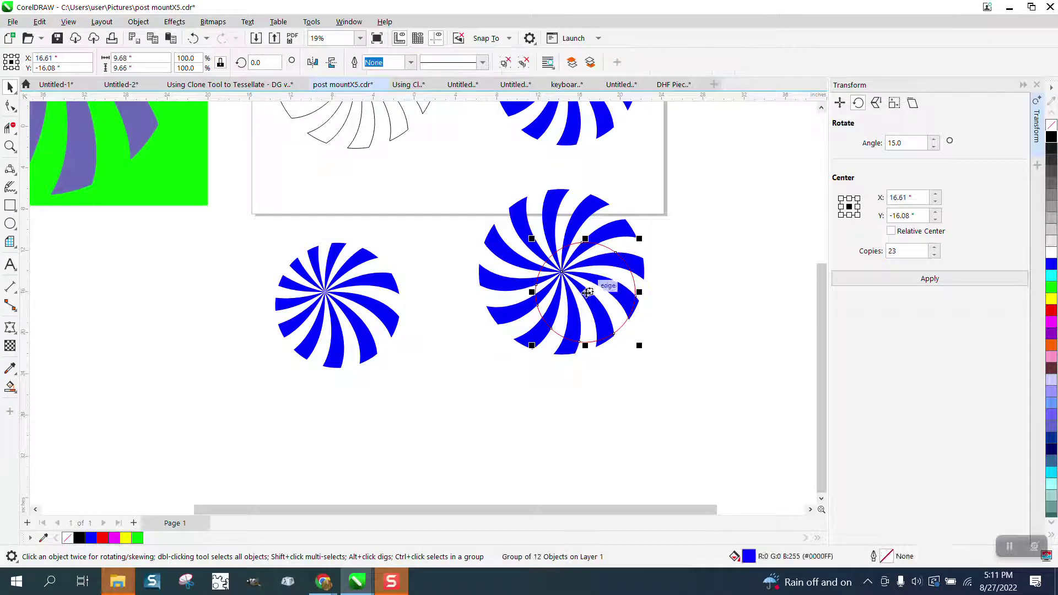
{"action": "left_click_drag", "start_coordinate": [609, 283], "coordinate": [481, 382]}
{"action": "left_click", "coordinate": [572, 366]}
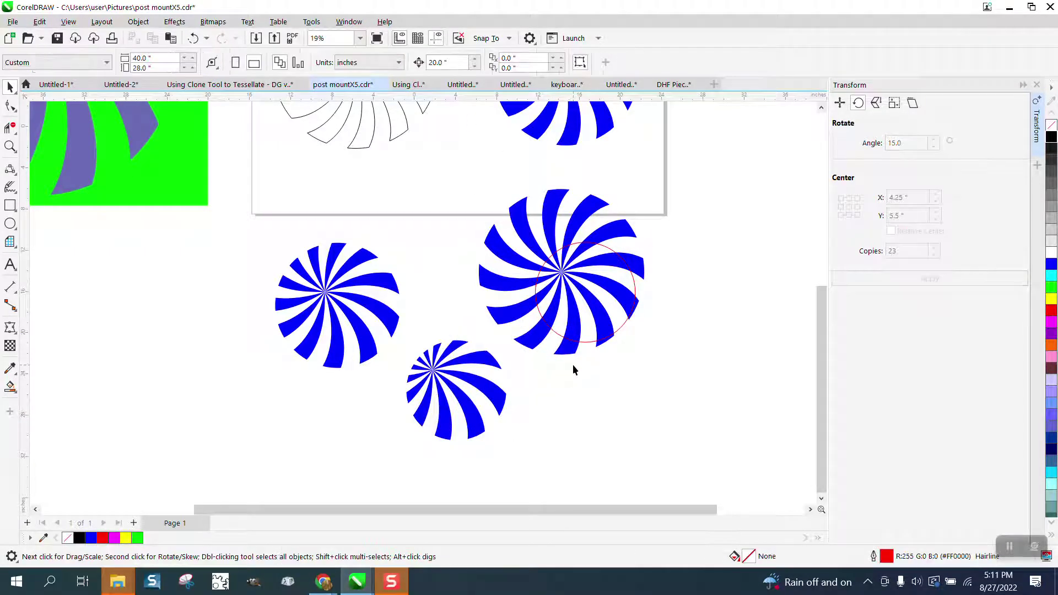
{"action": "scroll", "coordinate": [570, 359], "scroll_direction": "down", "scroll_amount": 2}
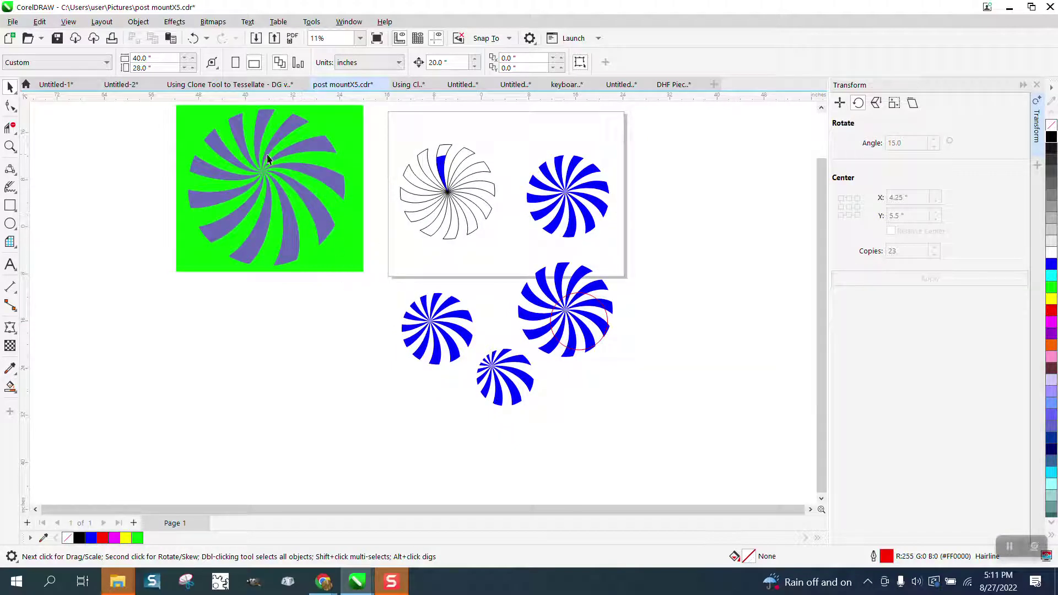
{"action": "left_click", "coordinate": [10, 146]}
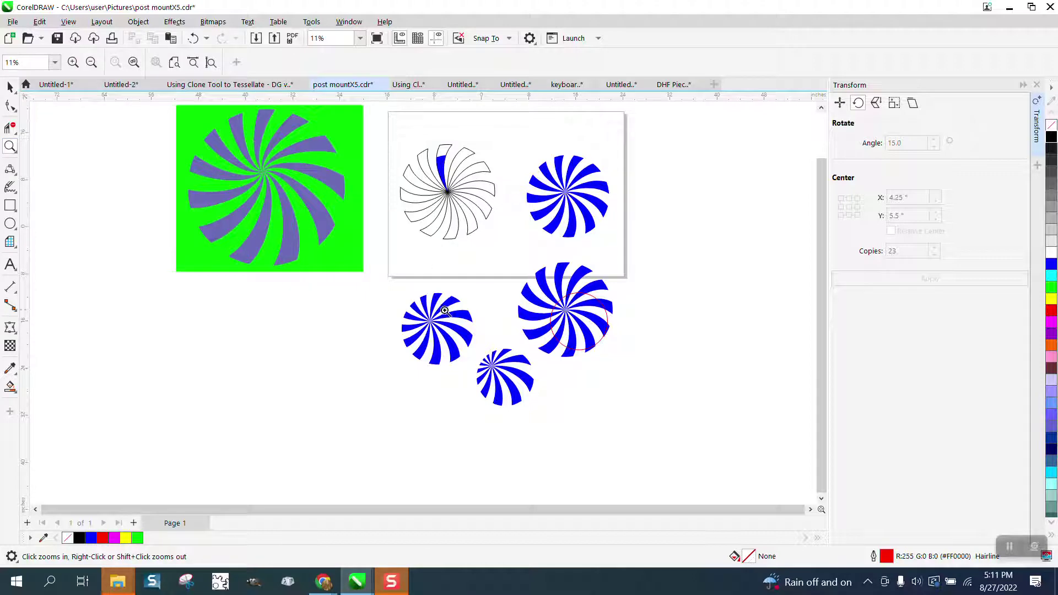
{"action": "left_click_drag", "start_coordinate": [401, 285], "coordinate": [601, 393]}
{"action": "right_click", "coordinate": [354, 298]}
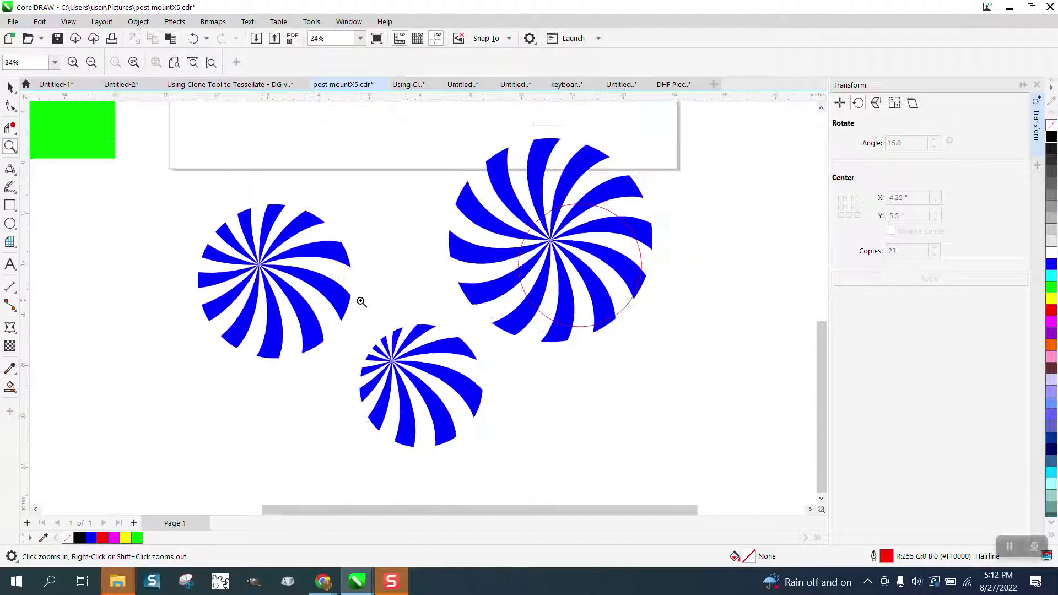
{"action": "right_click", "coordinate": [365, 305]}
{"action": "right_click", "coordinate": [366, 303]}
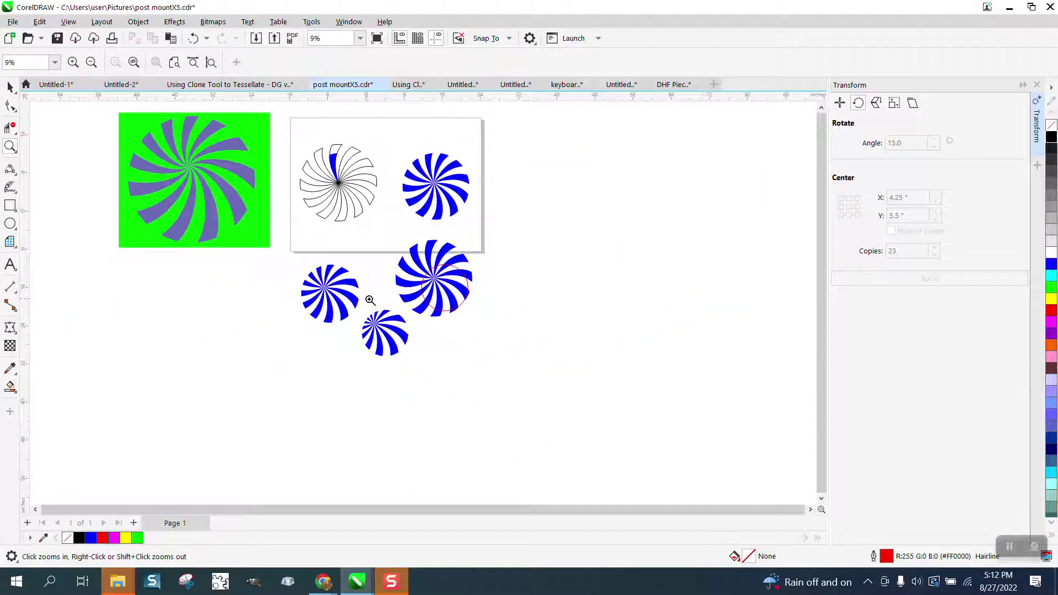